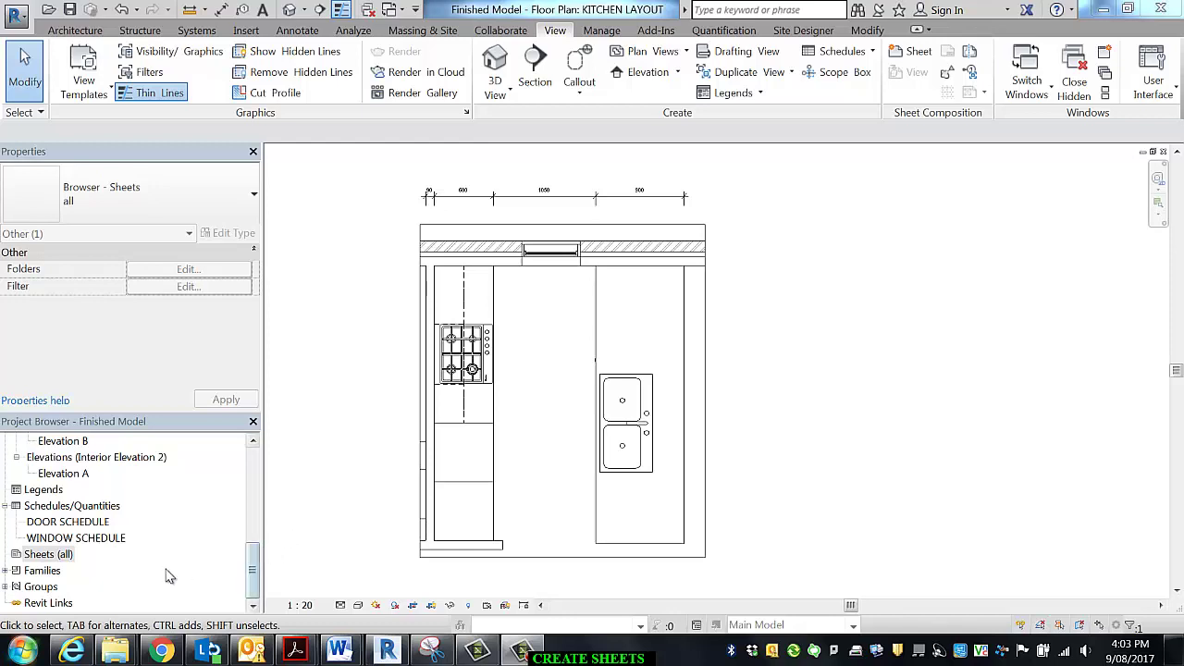
right_click(37, 555)
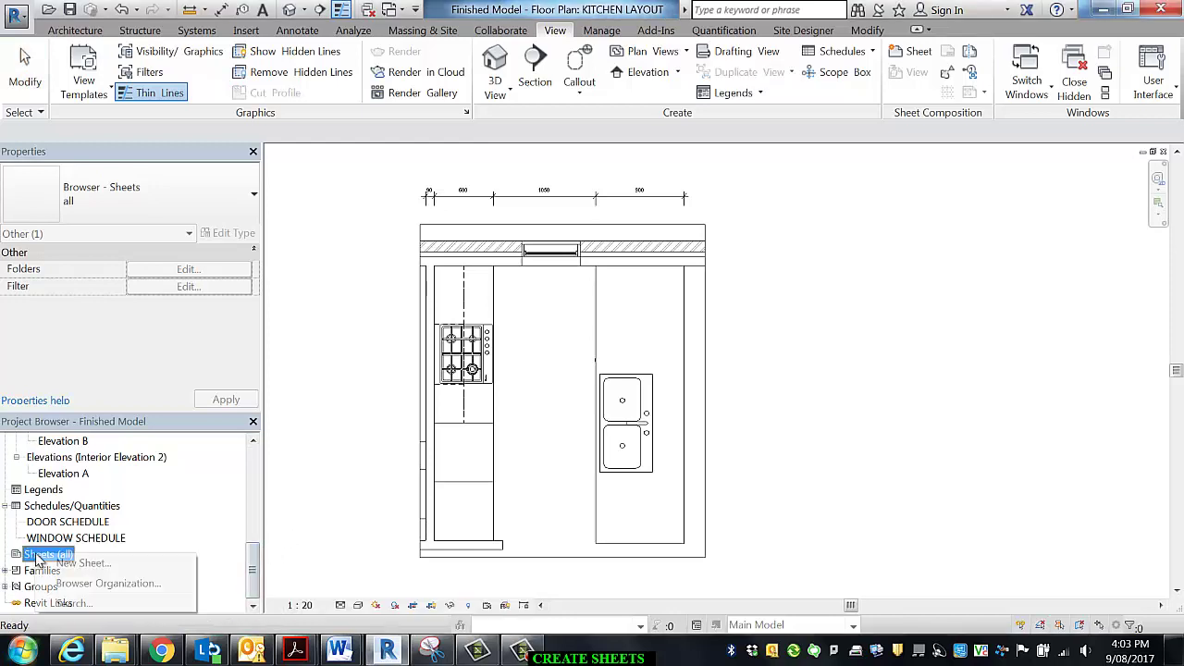
click(89, 562)
drag(511, 109, 420, 103)
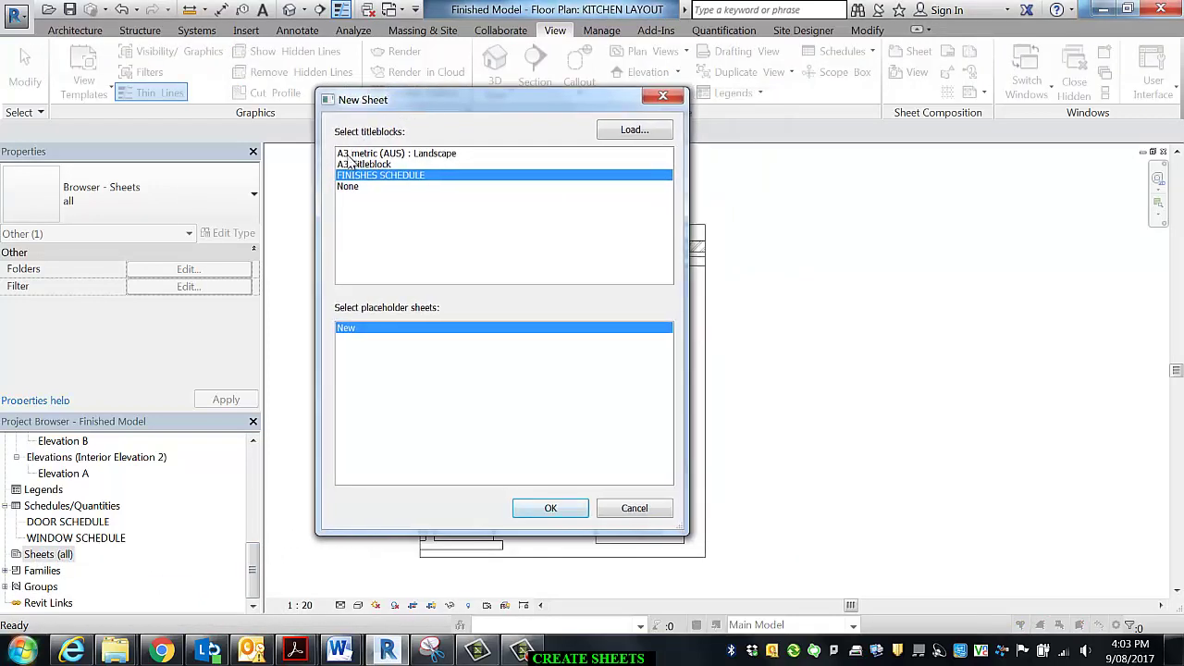
click(635, 508)
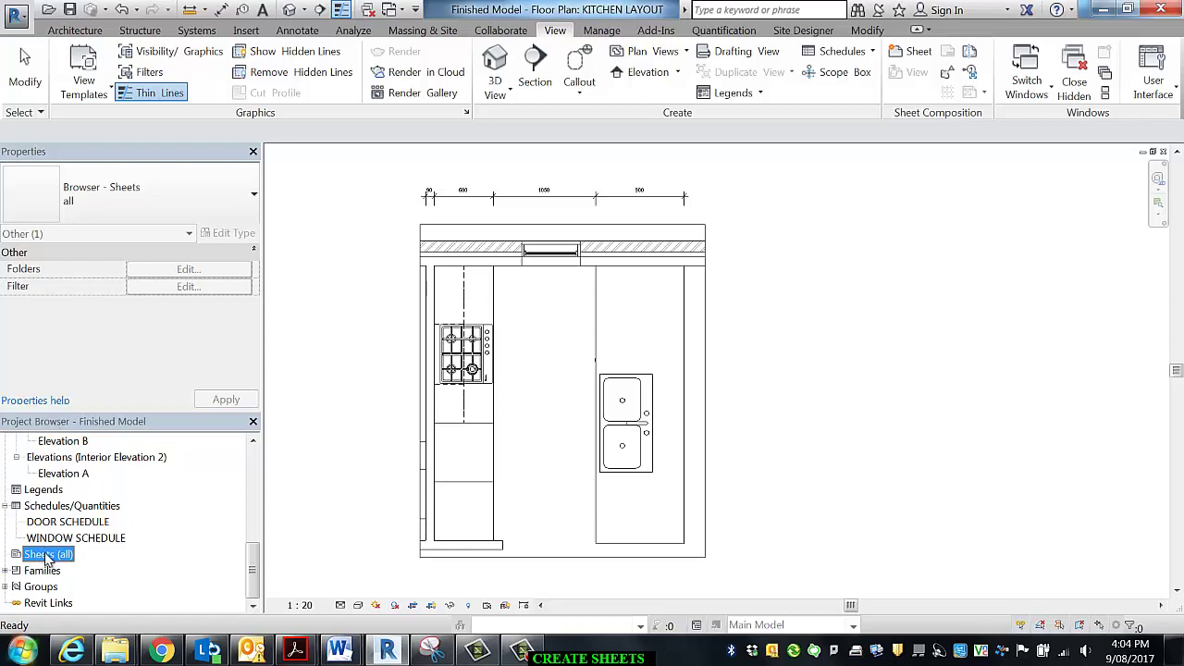
Create a new sheet using the A3 Titleblock.
right_click(48, 557)
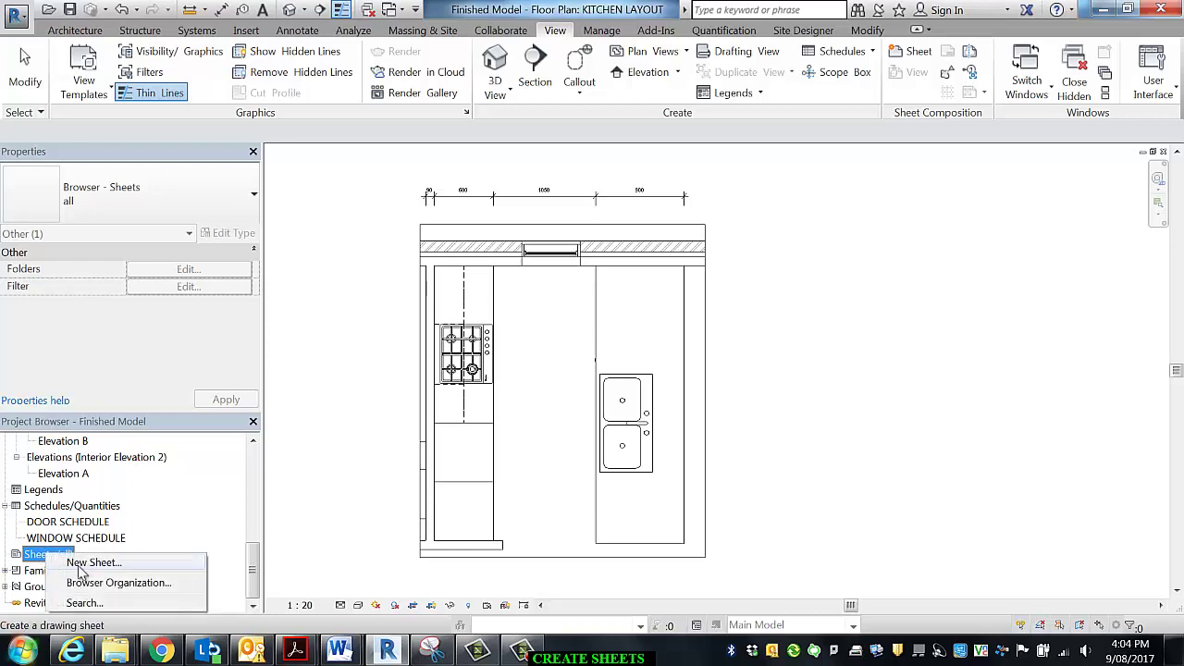
click(80, 566)
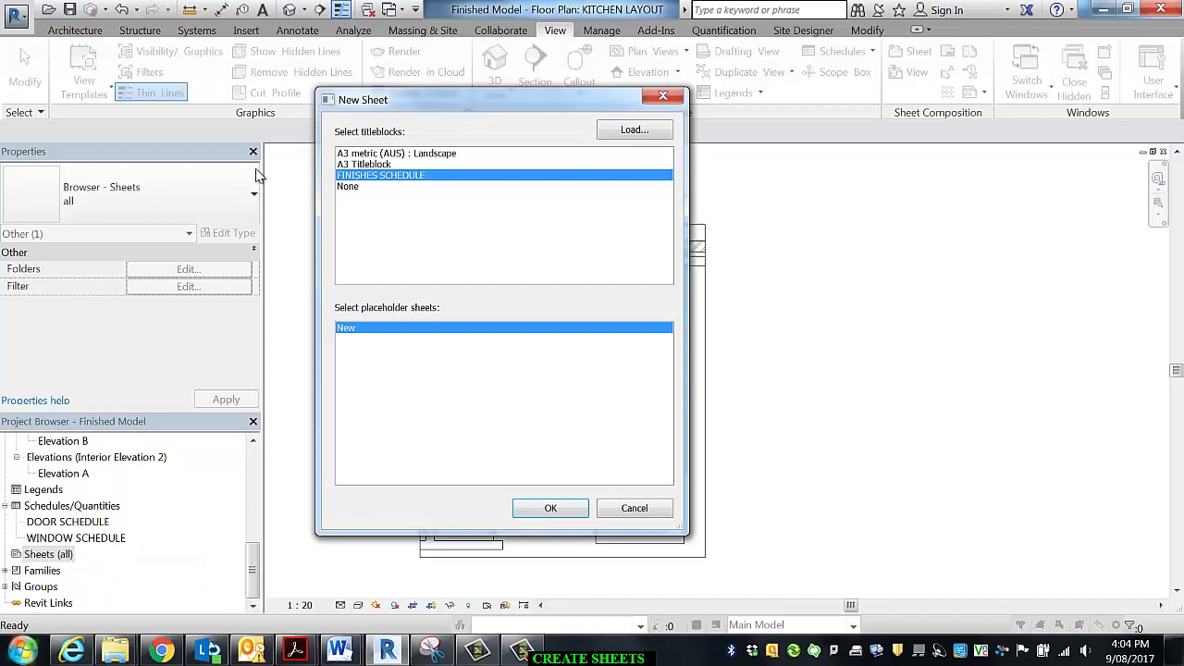
click(441, 162)
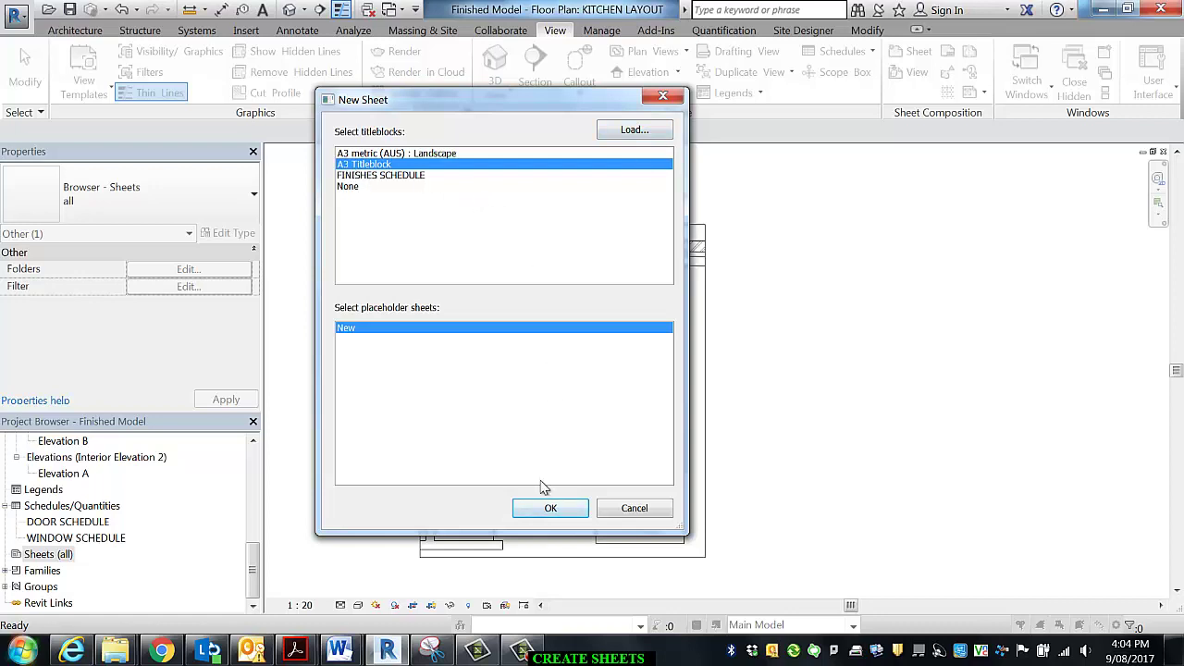
click(558, 514)
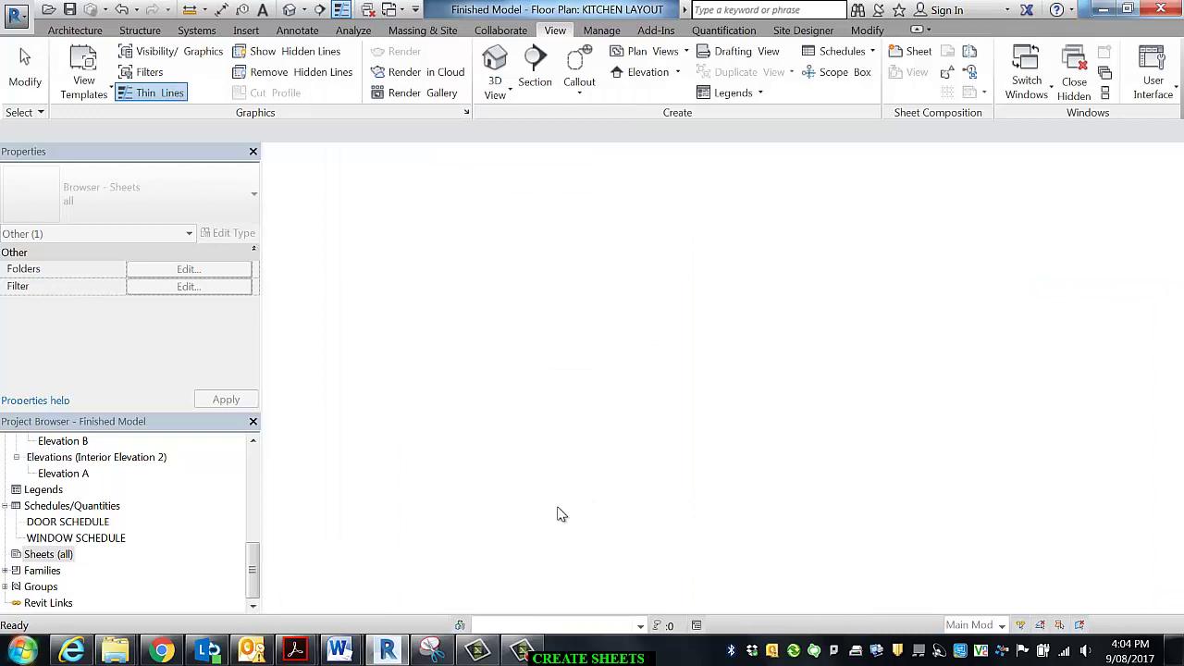
middle_drag(536, 423, 476, 426)
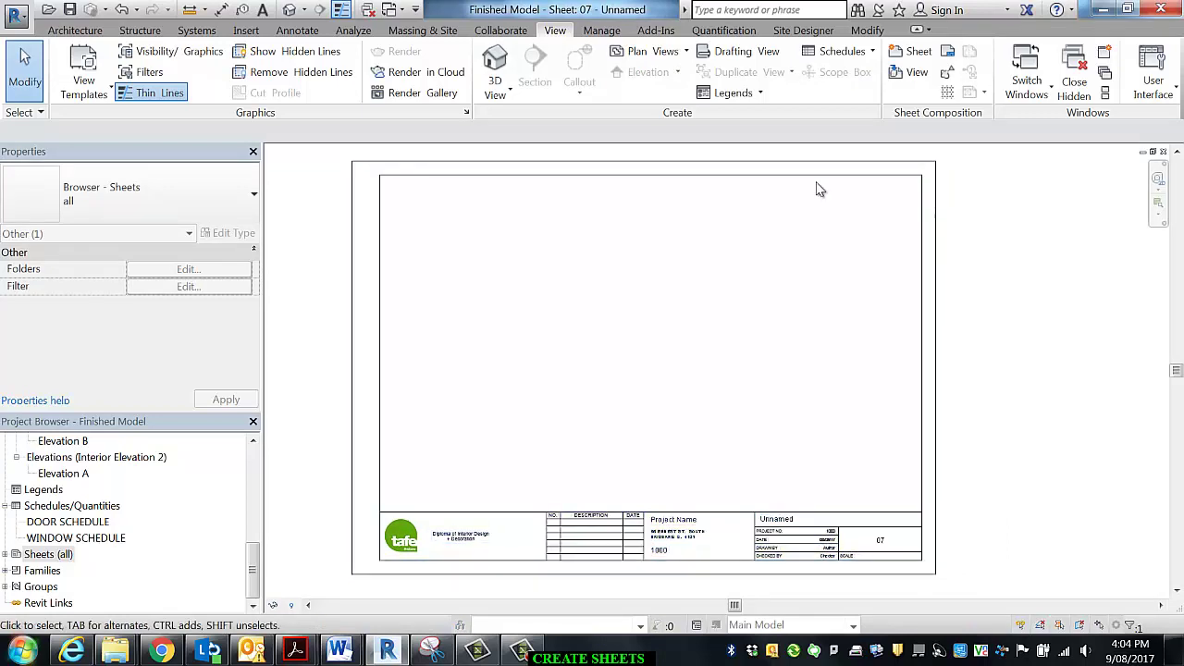
Measure the width of the new sheet along its upper outer border, from corner to corner.
click(191, 9)
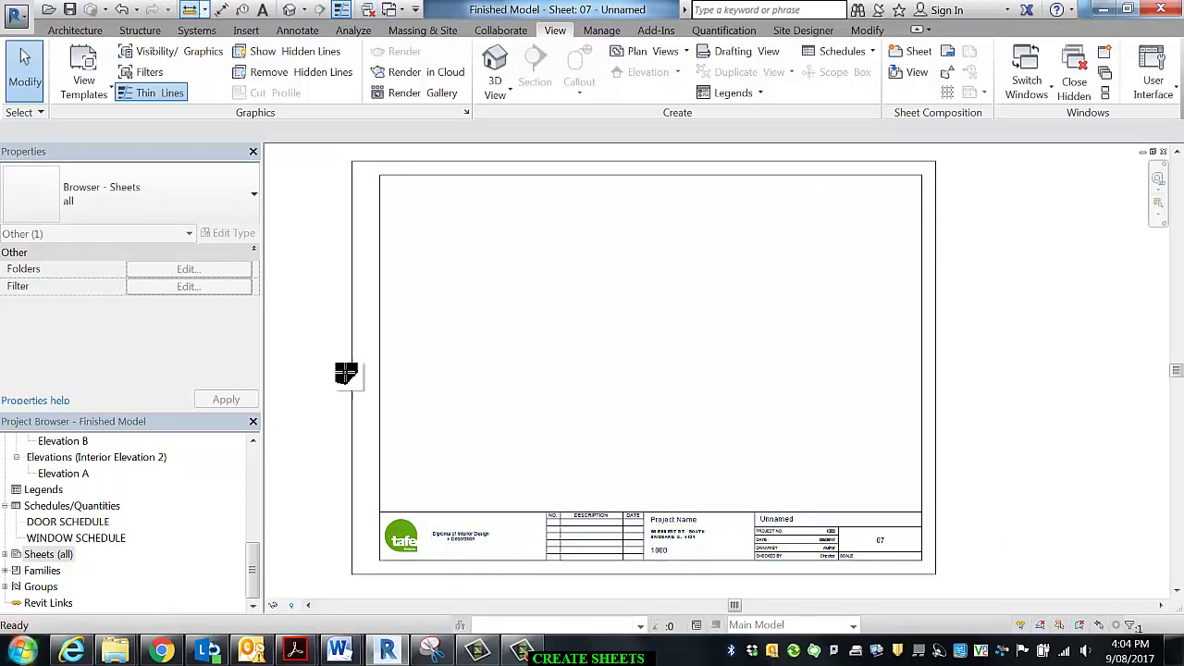
click(353, 162)
click(937, 162)
middle_drag(939, 162, 983, 311)
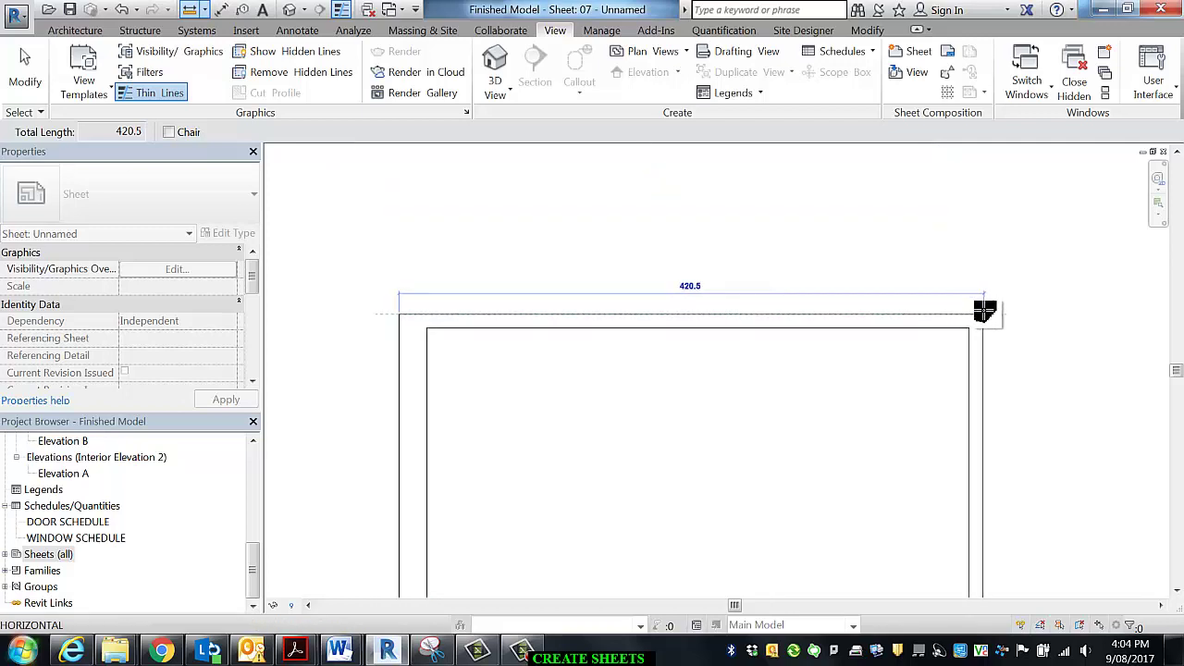
key(Escape)
scroll(980, 322, down, 3)
key(Escape)
middle_drag(845, 298, 771, 312)
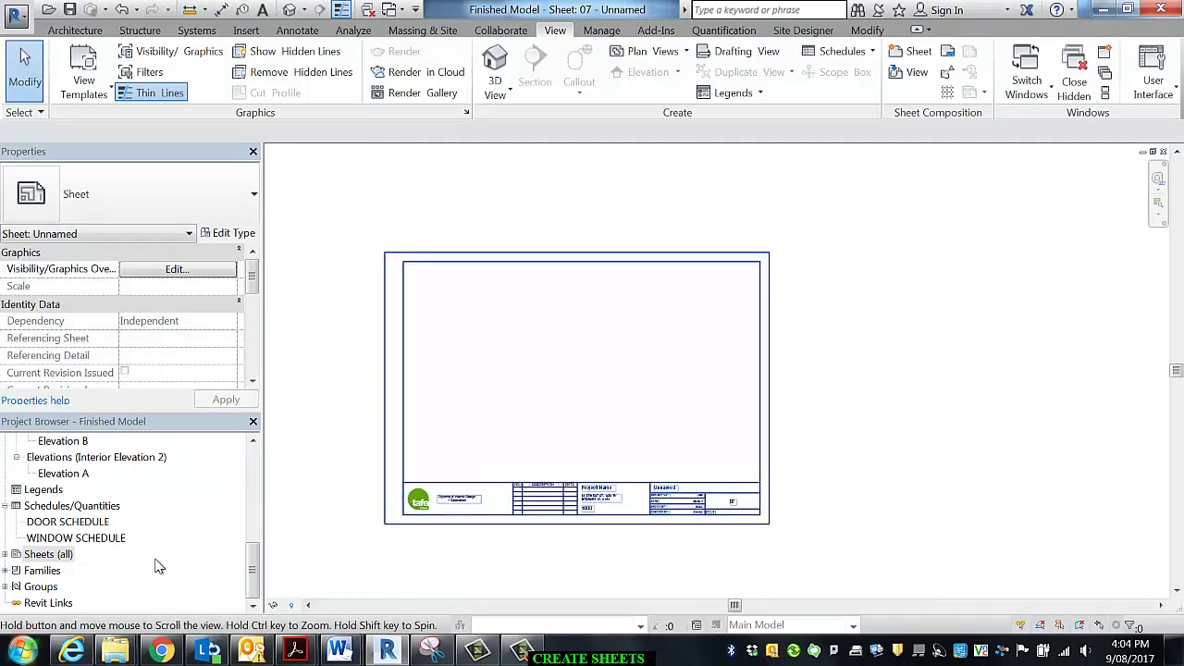
Expand the project's sheet list and inspect the project and sheet fields in the new sheet's title block.
double_click(11, 555)
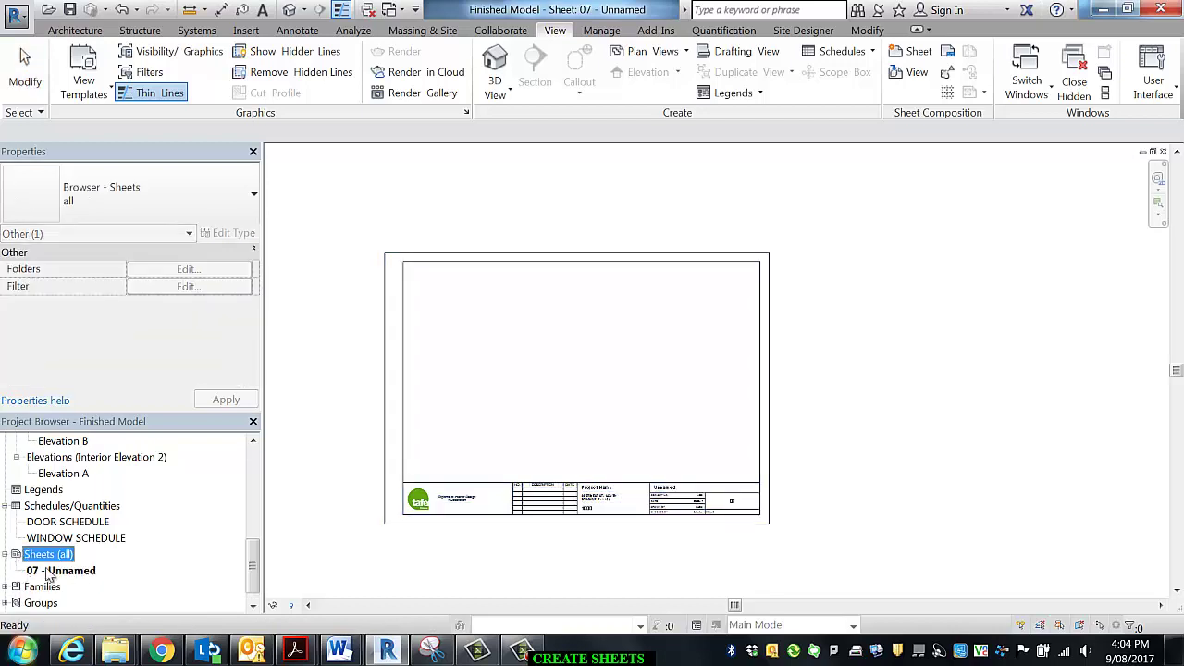
click(616, 488)
middle_drag(598, 521, 619, 459)
scroll(610, 467, up, 3)
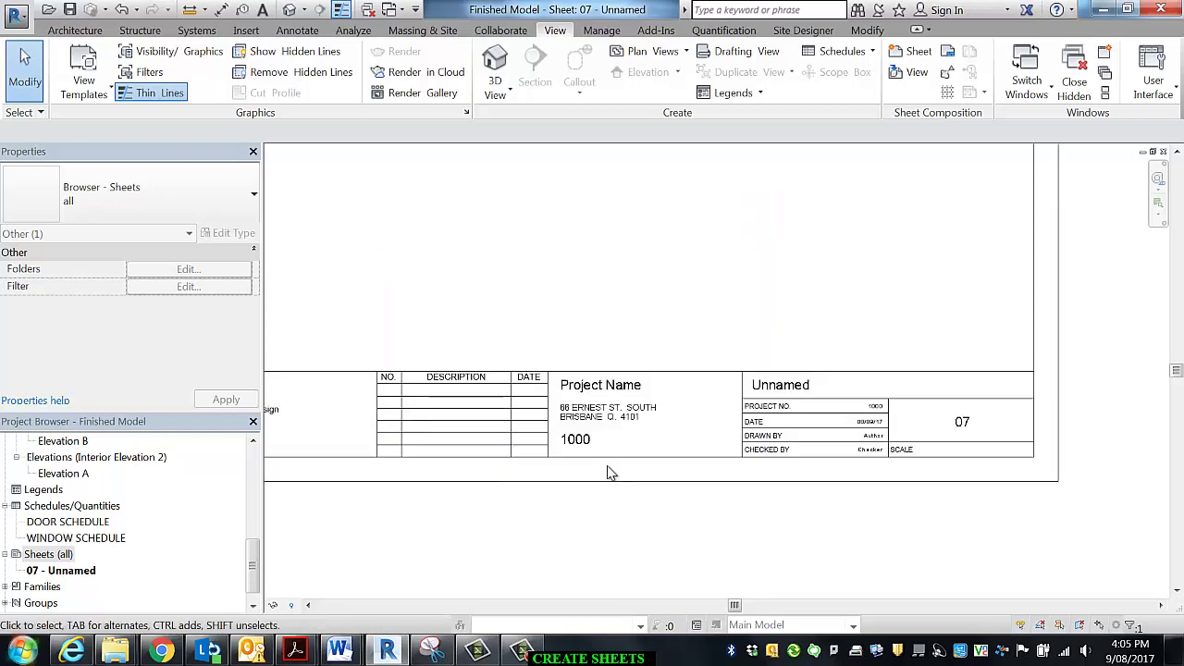
middle_drag(765, 467, 746, 421)
scroll(735, 381, up, 4)
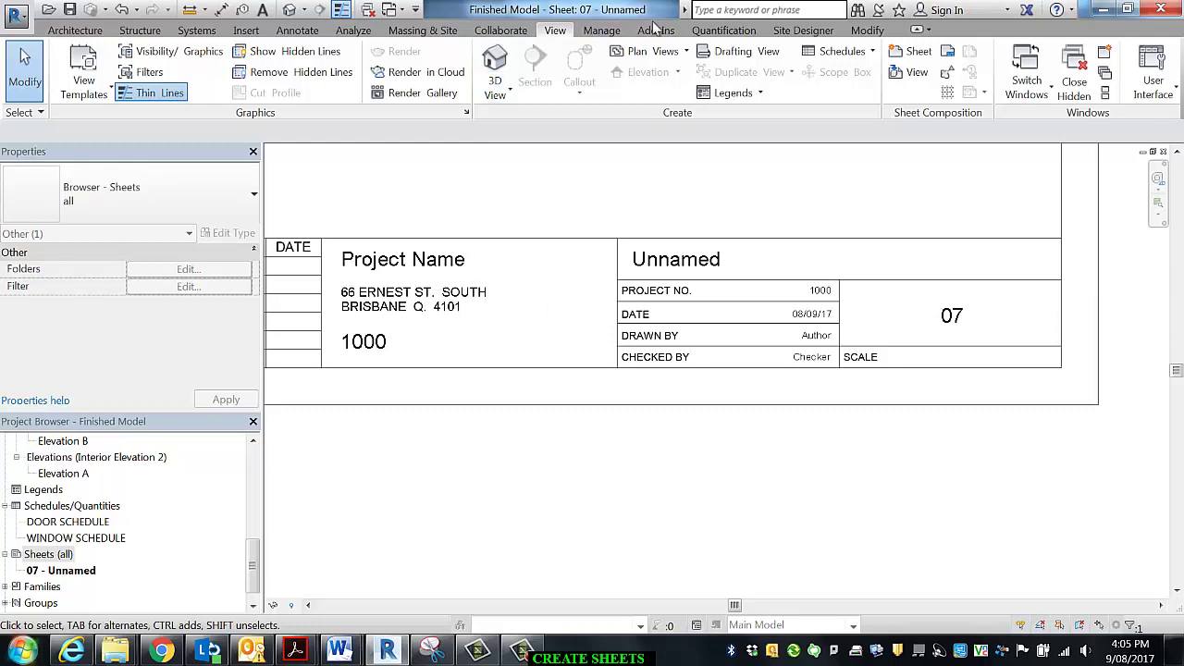
click(600, 30)
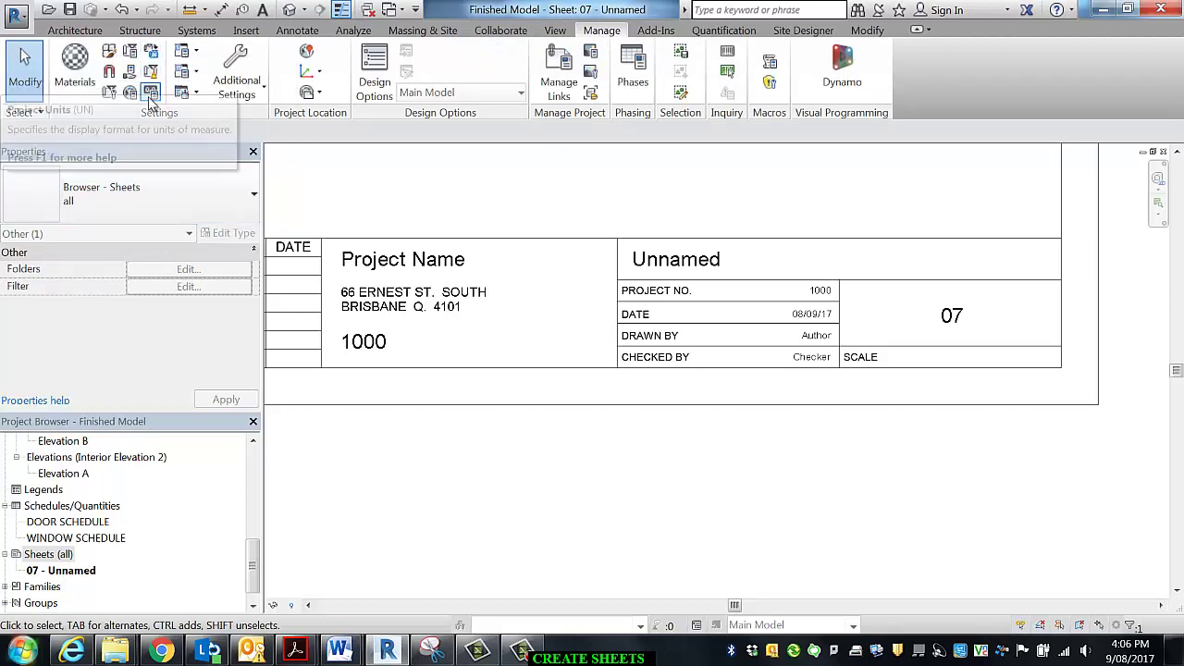
click(131, 53)
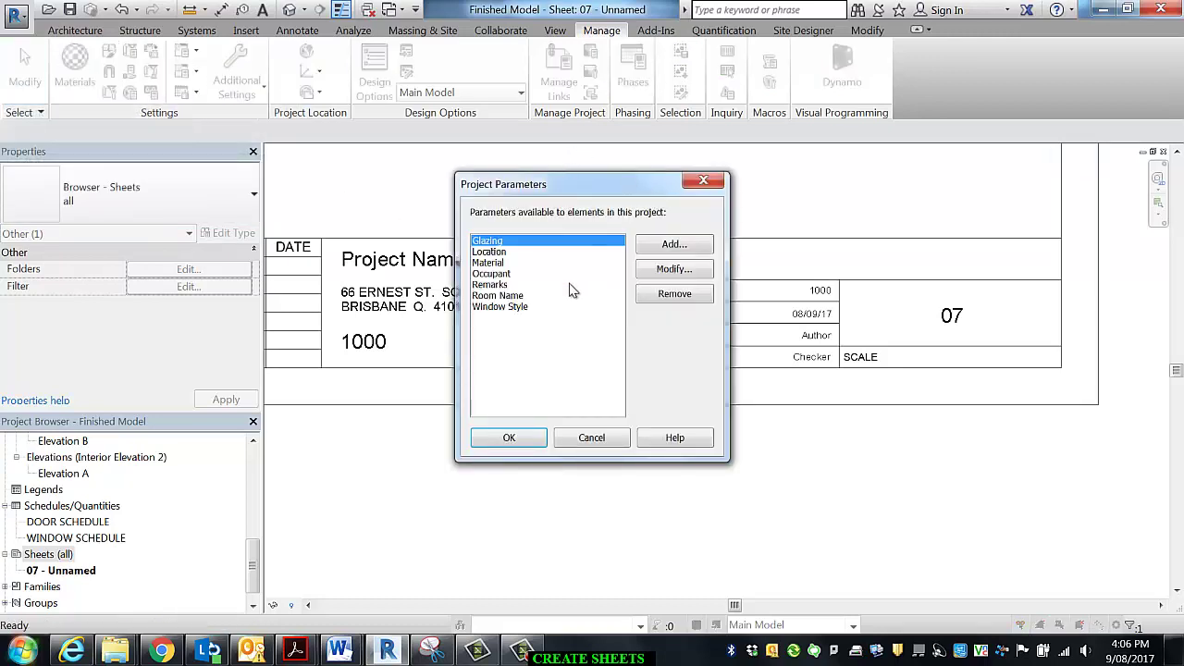
click(591, 438)
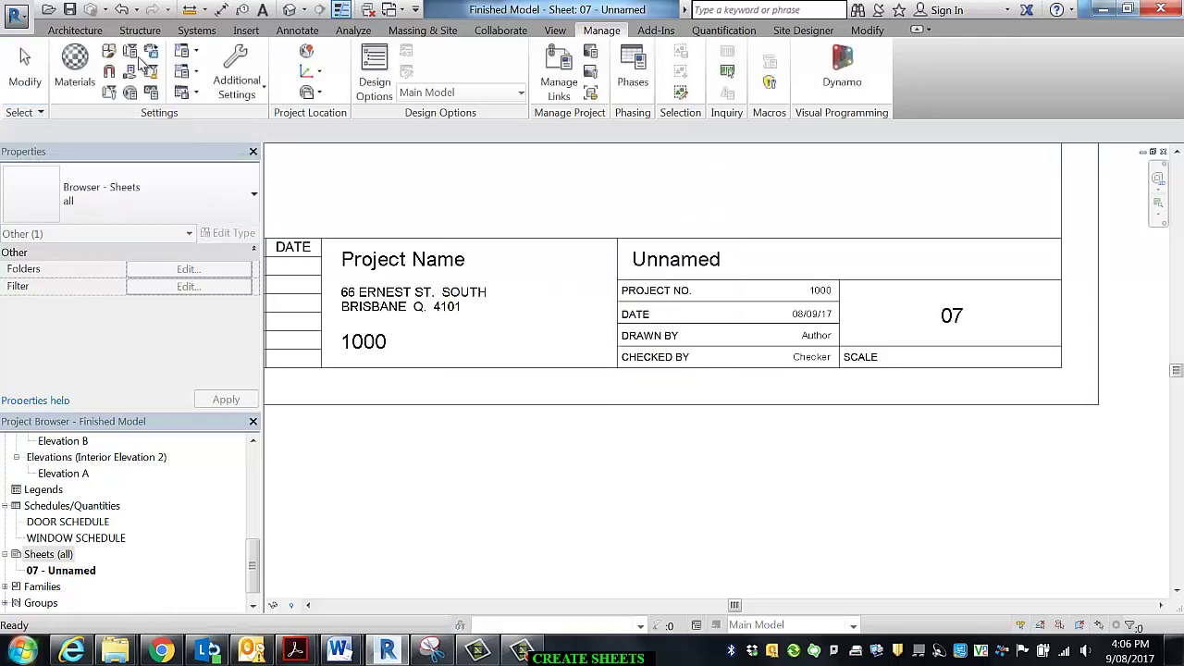
Open the Project Information, enlarge its window to show all parameters, and set the Project Name to PROPOSED RENOVATION.
click(109, 93)
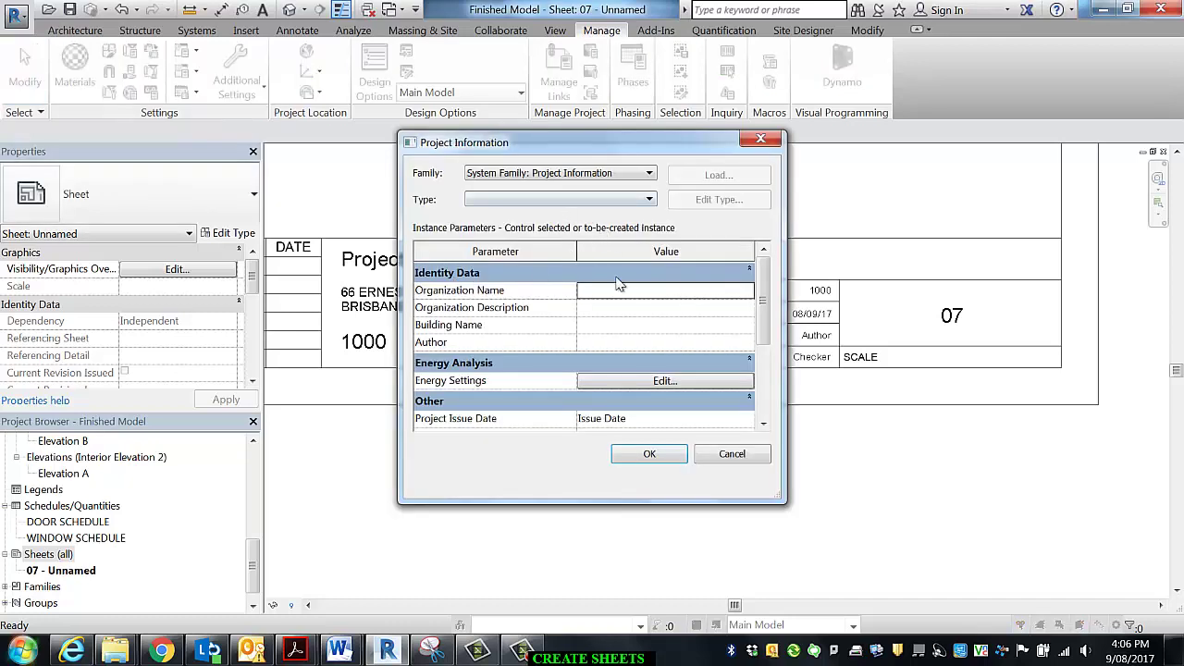
drag(668, 144, 660, 65)
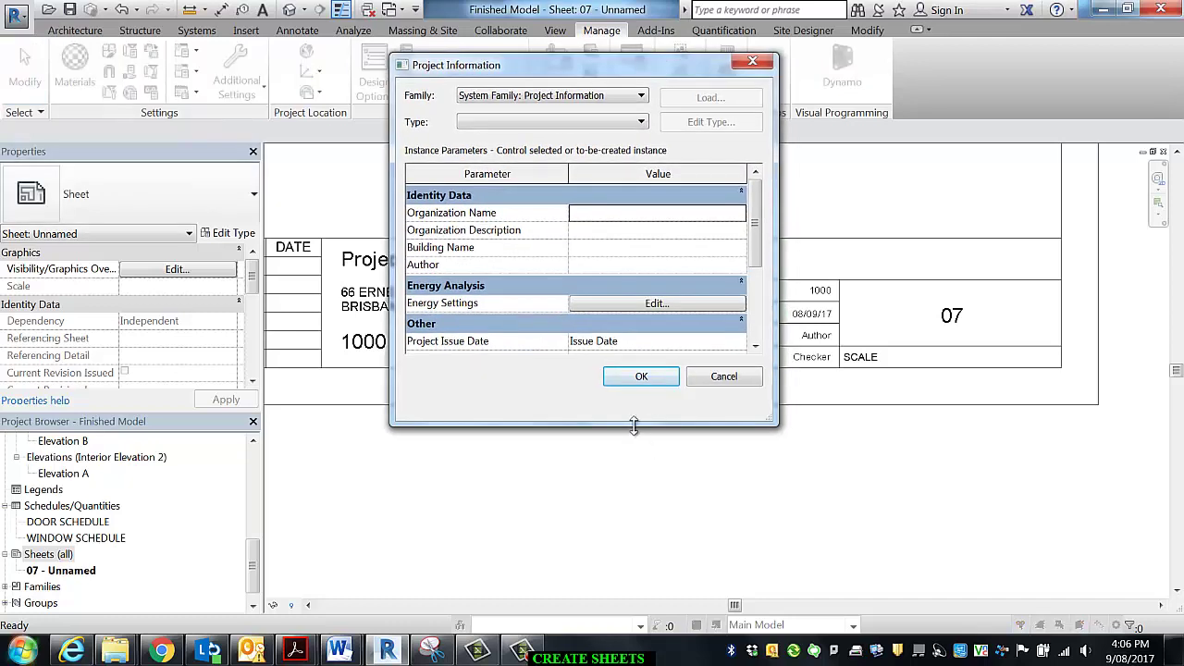
drag(632, 424, 632, 617)
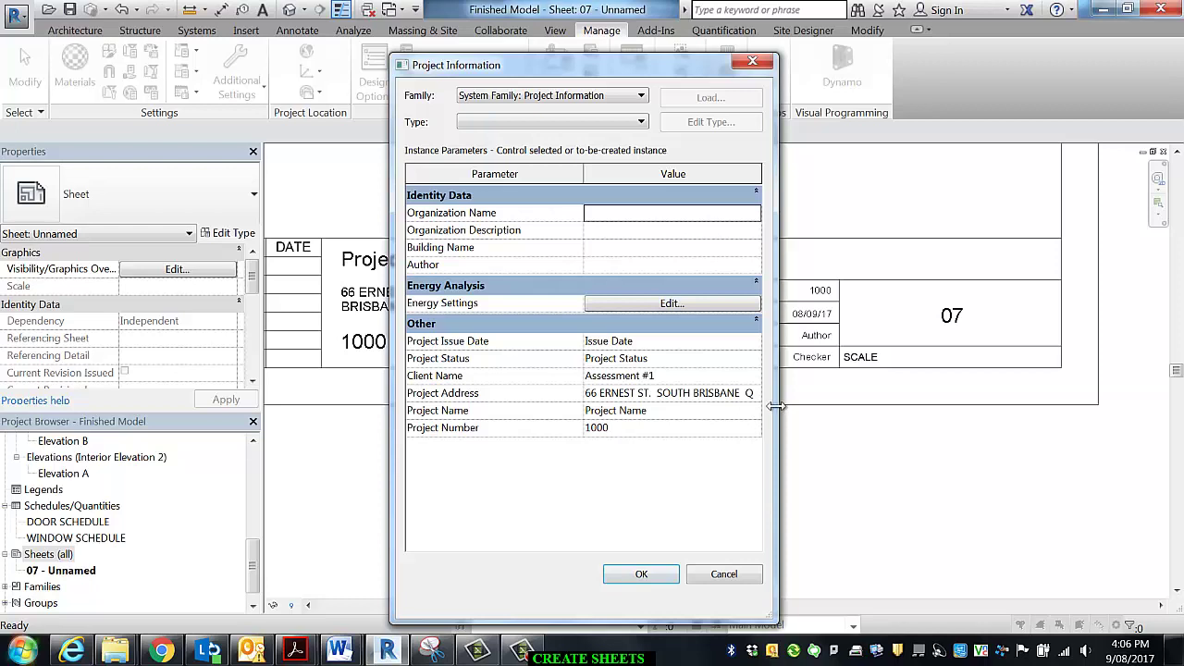
drag(775, 405, 918, 405)
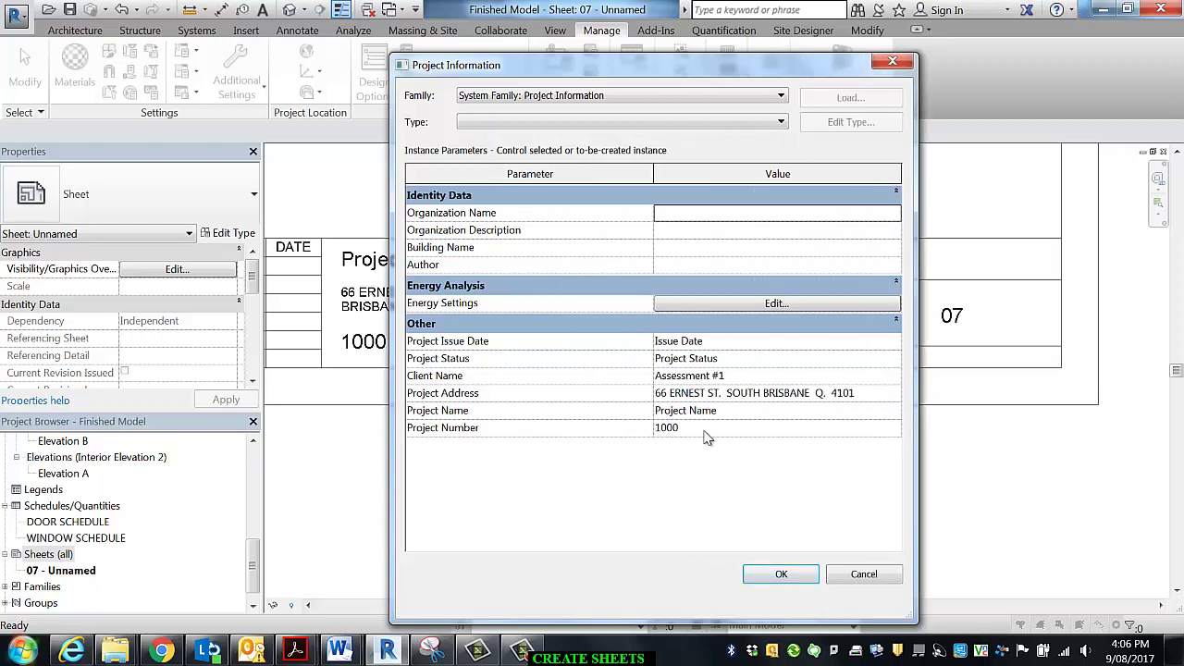
click(730, 410)
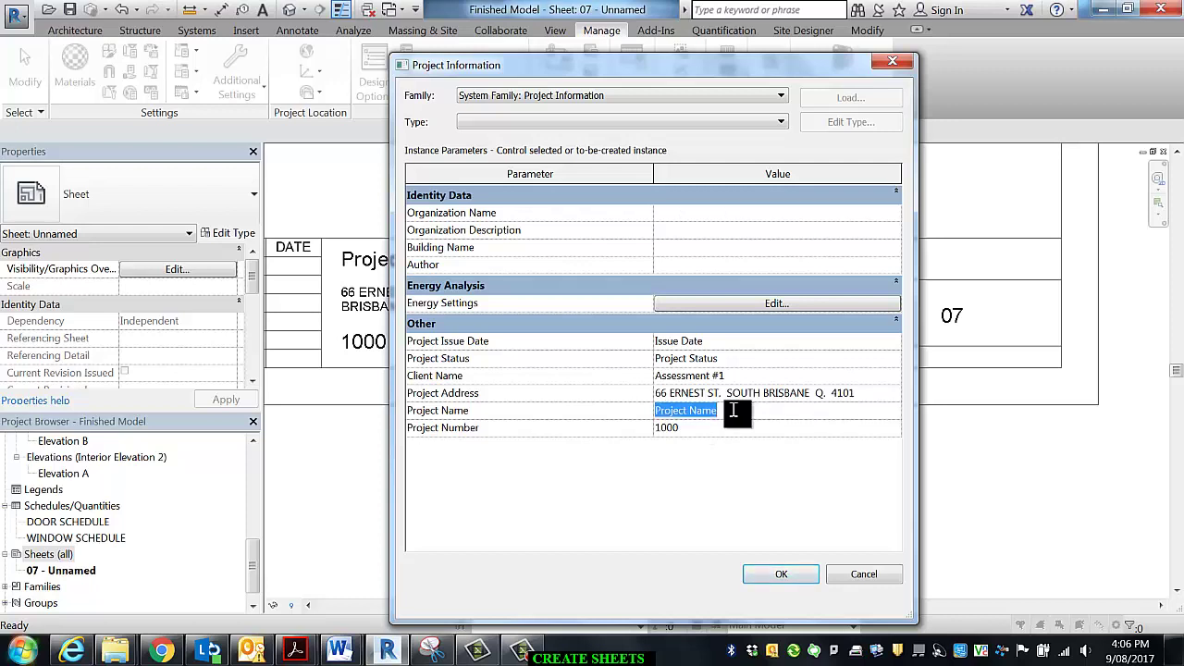
text(PO)
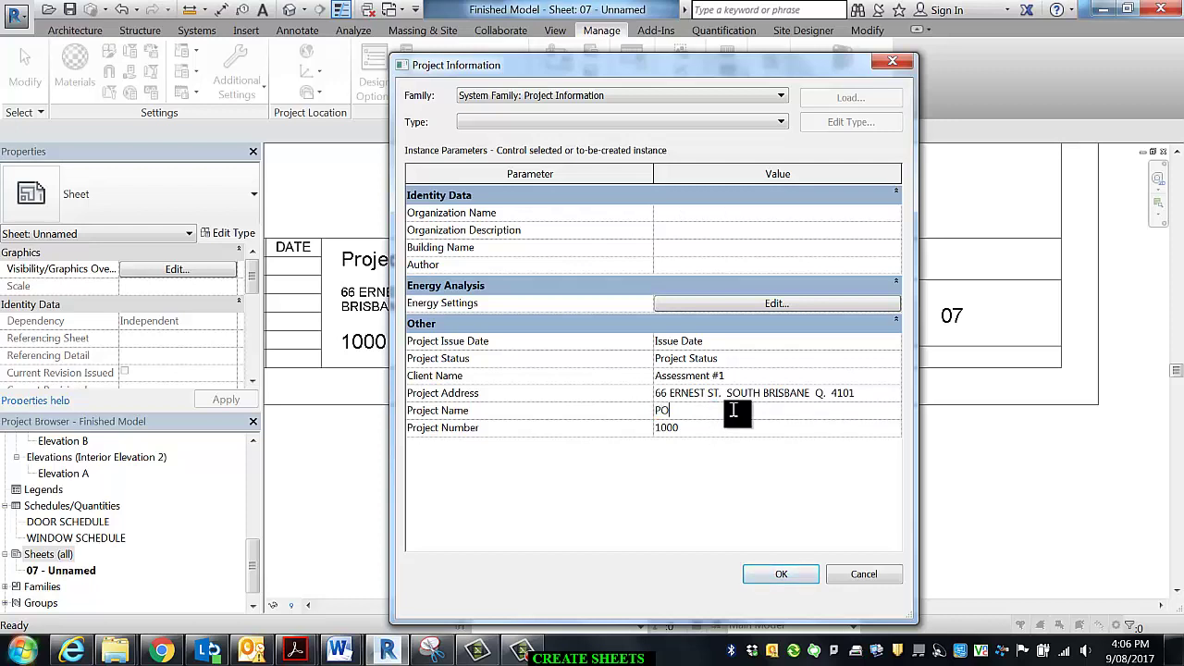
key(BackSpace)
text(ROPOSED RENOVATION)
Review the client name and project address entries and accept the project information.
click(747, 377)
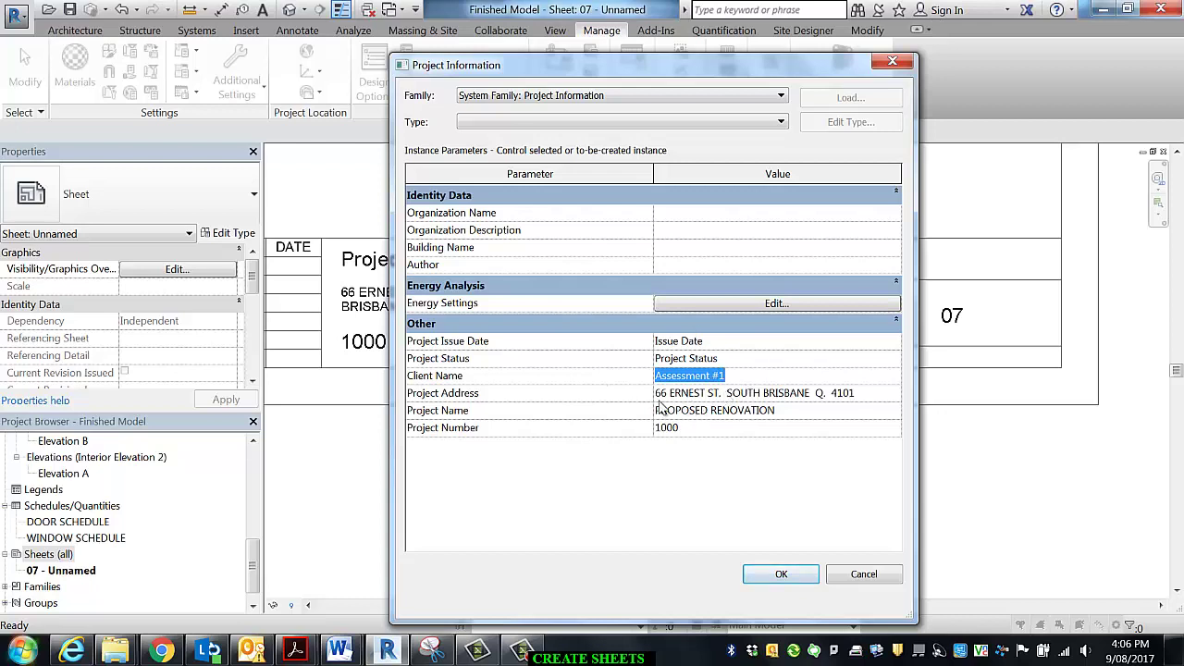
click(892, 393)
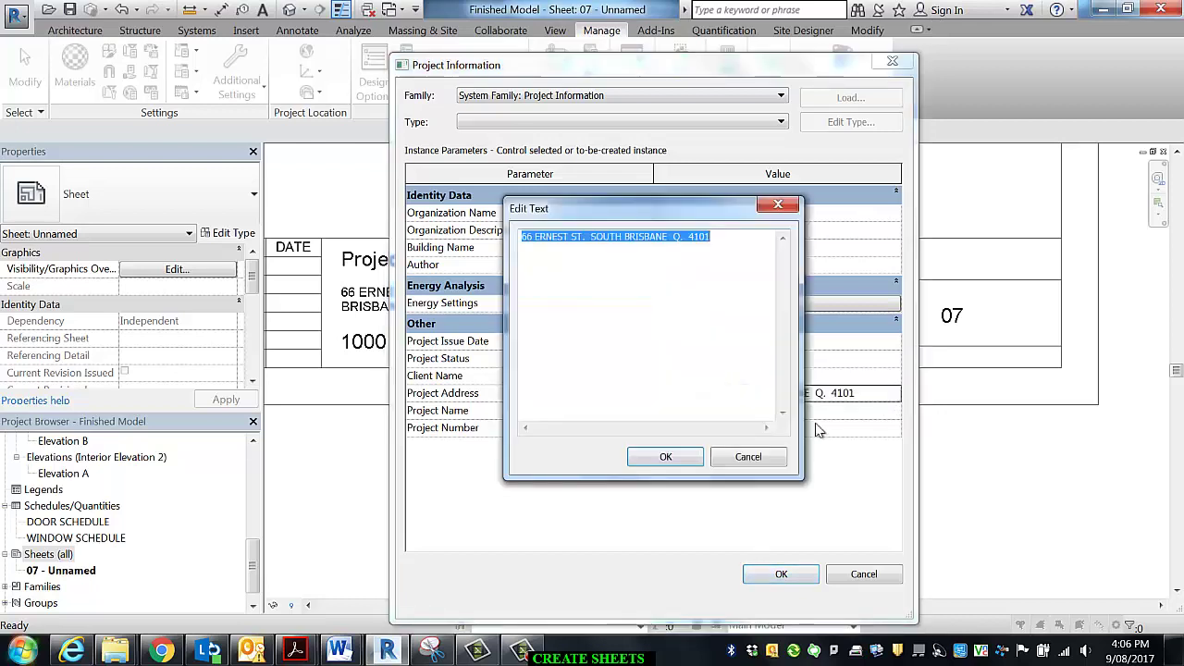
click(726, 240)
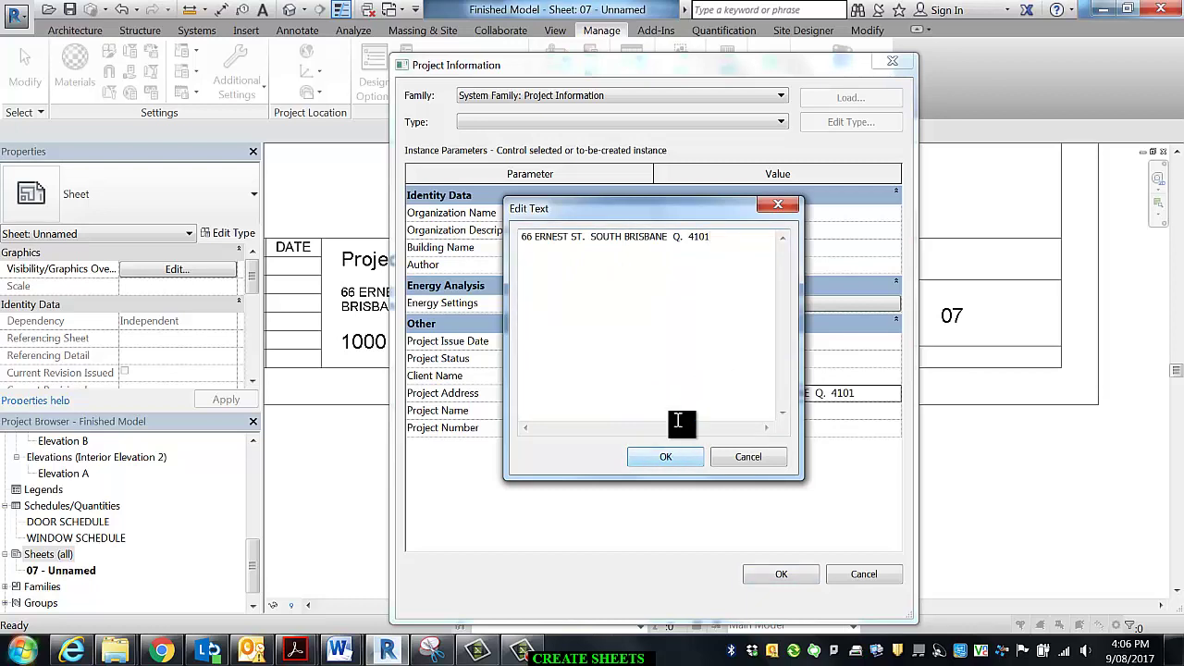
click(666, 457)
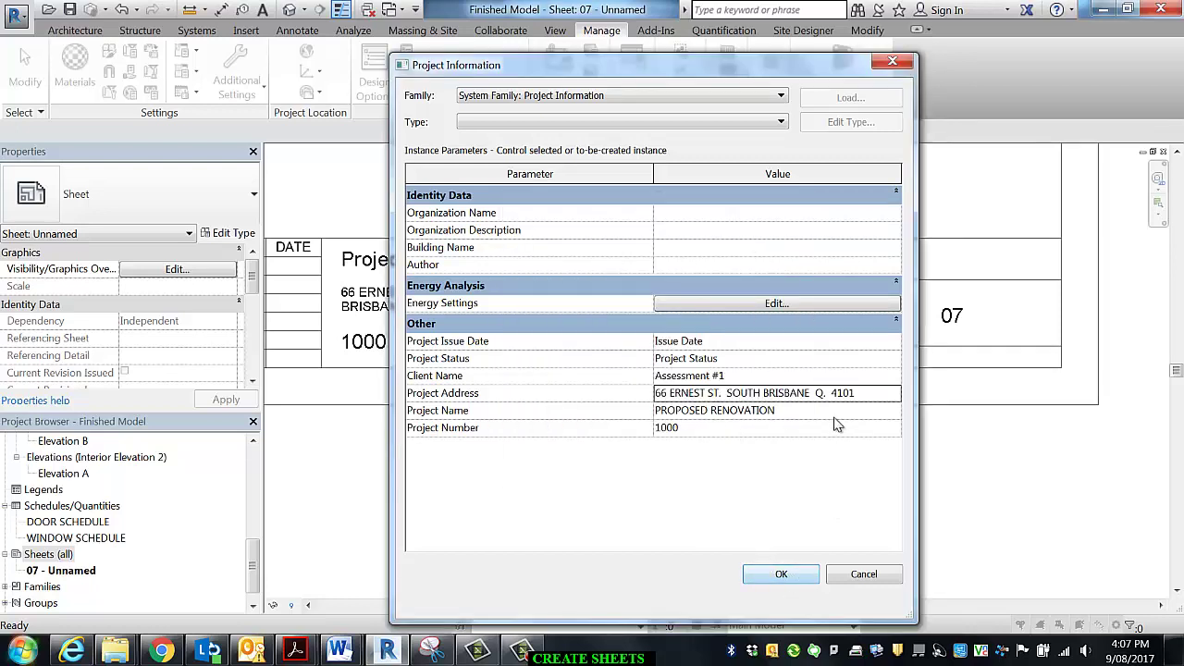
click(810, 576)
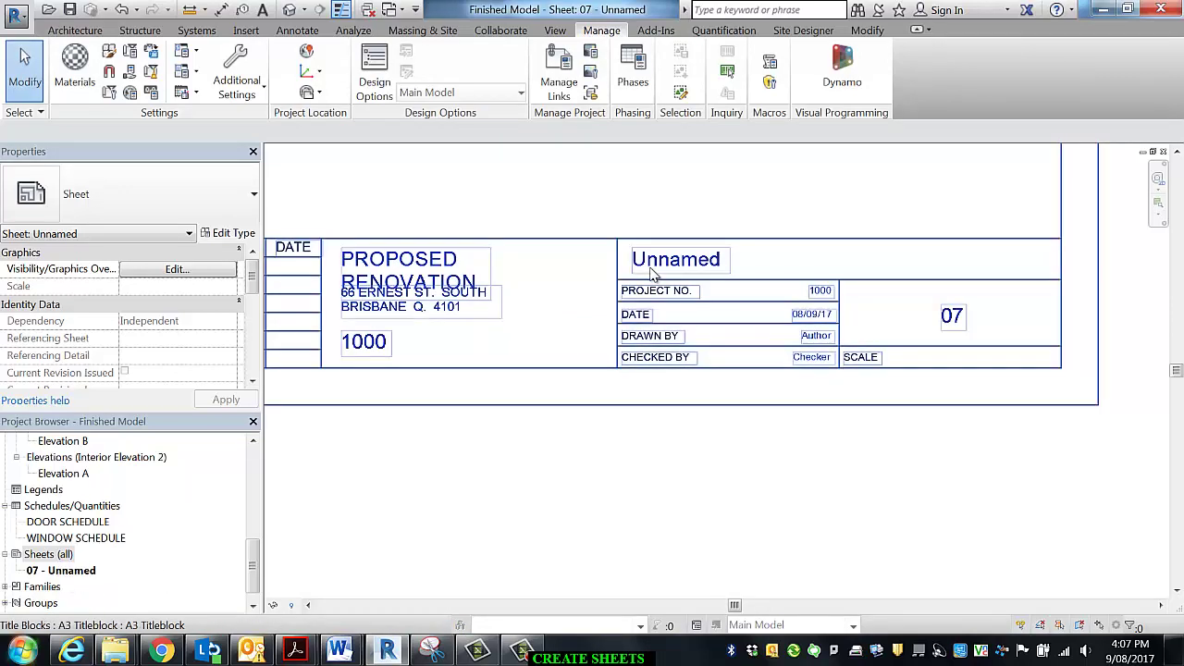
Renumber the unnamed sheet as A00 and name it COVER SHEET.
click(61, 570)
right_click(84, 571)
click(132, 486)
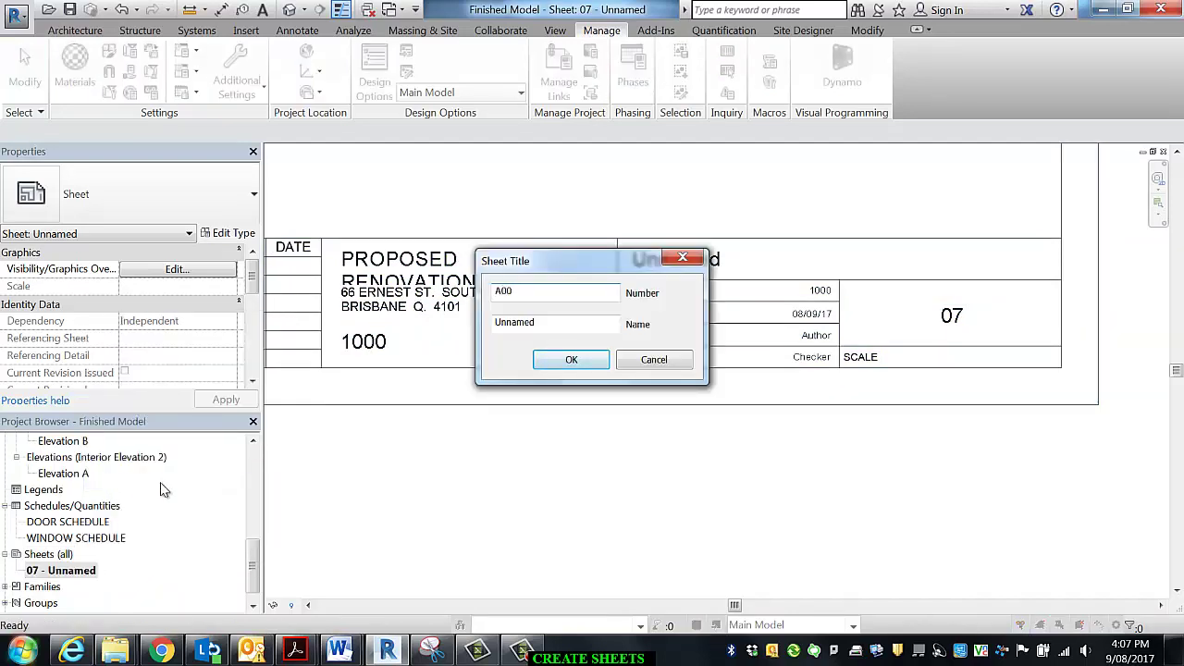
double_click(549, 323)
text(COVER SHEET)
key(Return)
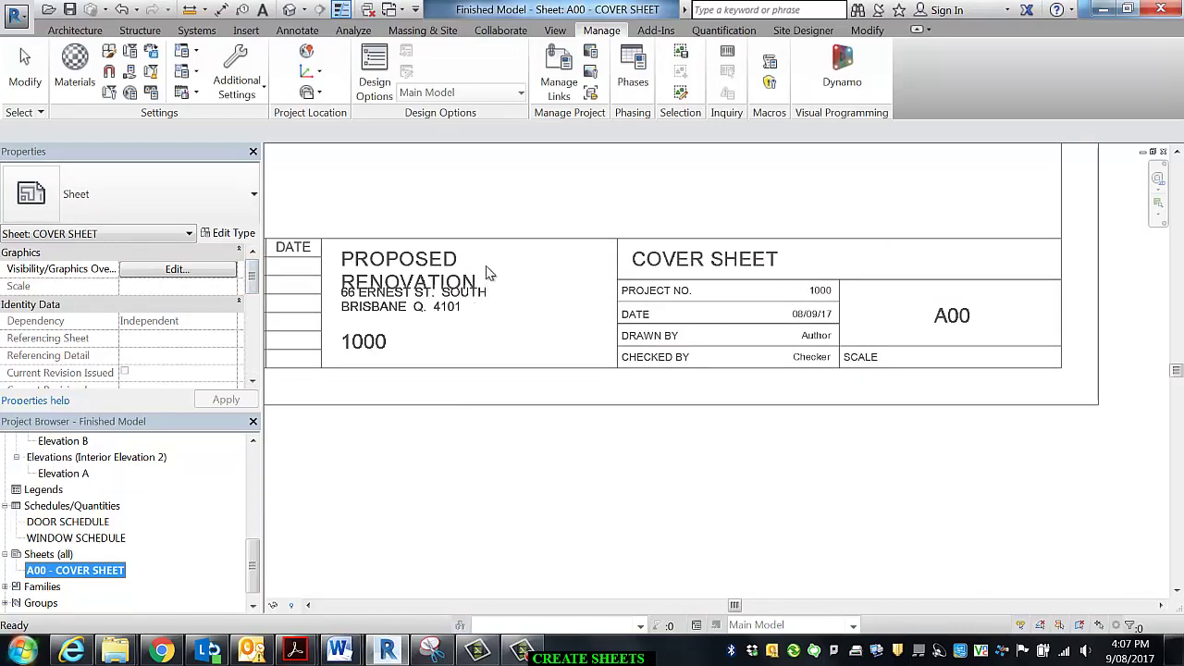
Fill in the title block's Drawn By field with the author's name.
click(831, 339)
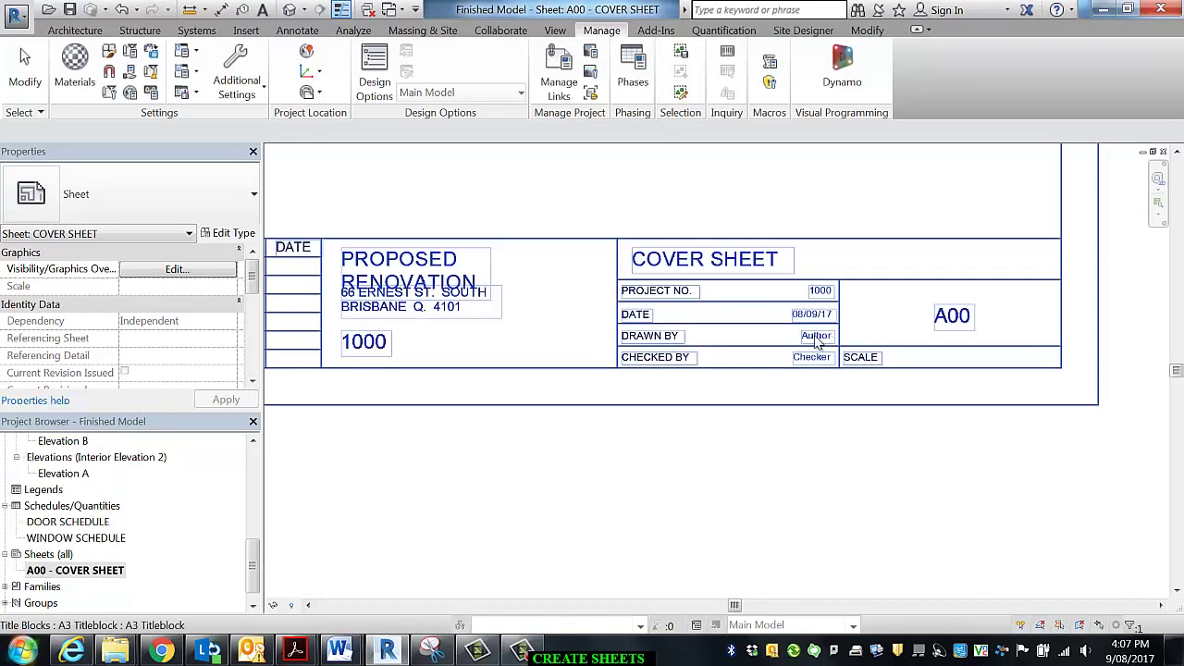
click(815, 336)
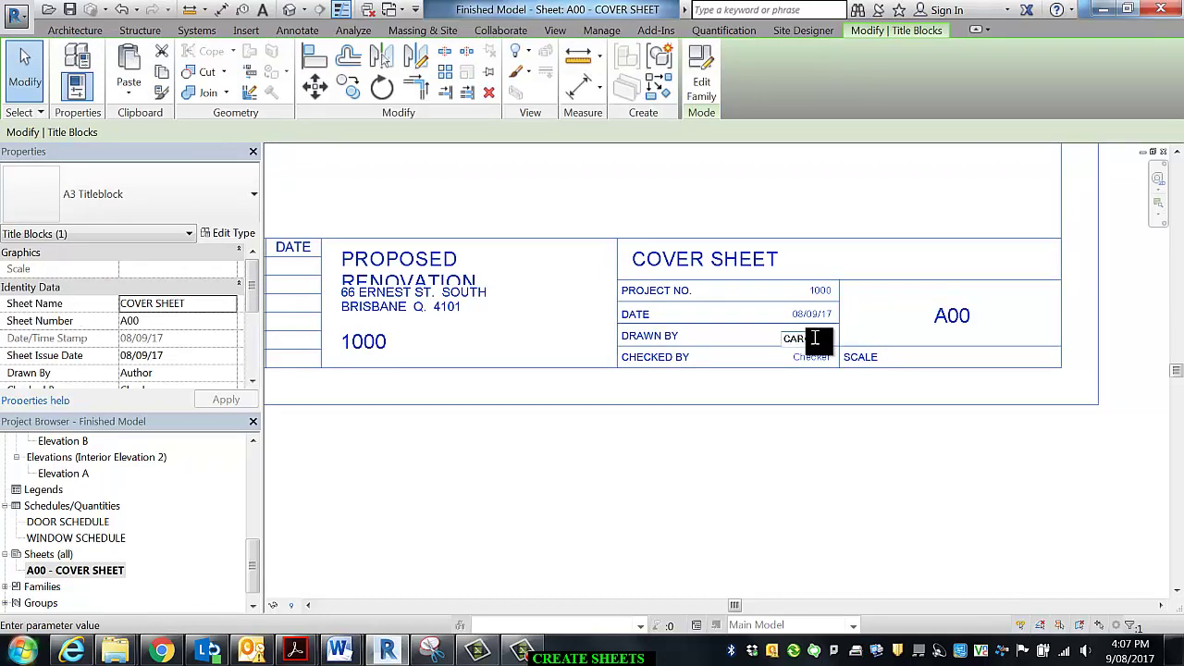
text(CAROLYN B)
key(Return)
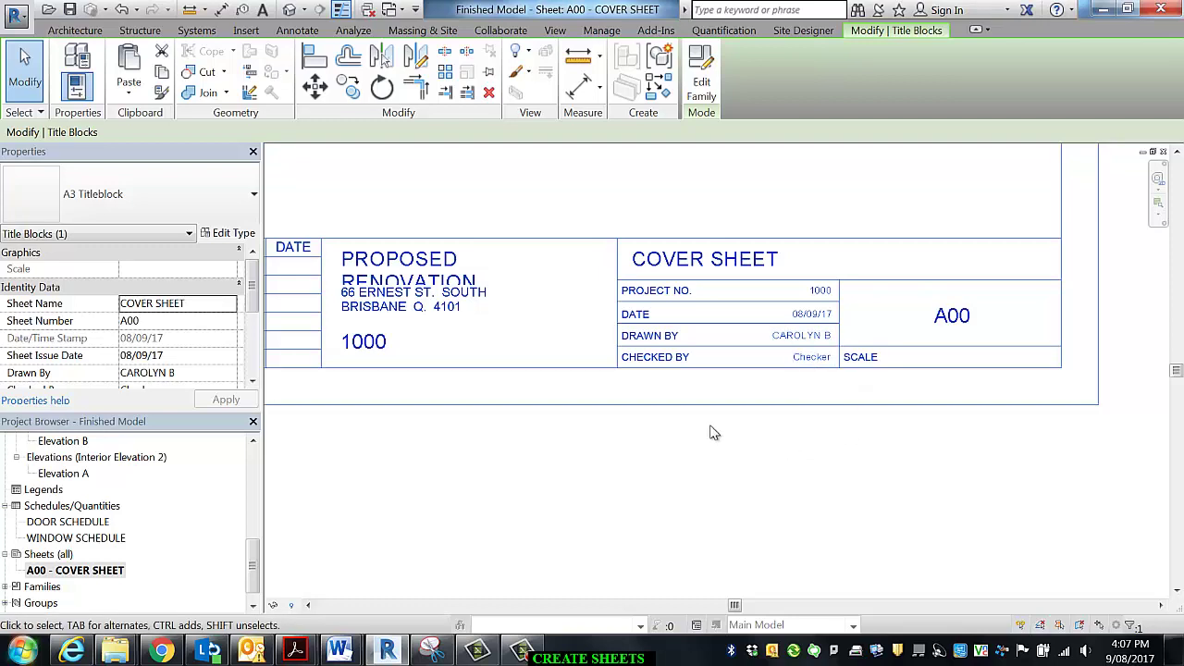
scroll(851, 462, down, 5)
scroll(838, 455, up, 8)
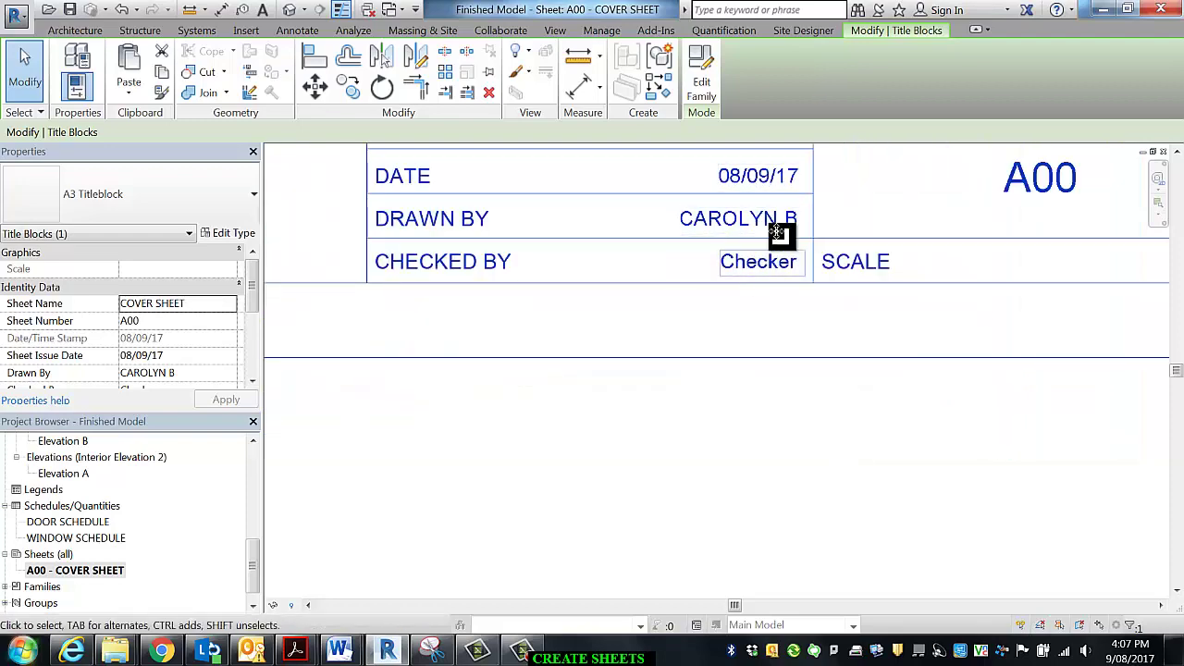
scroll(681, 333, down, 5)
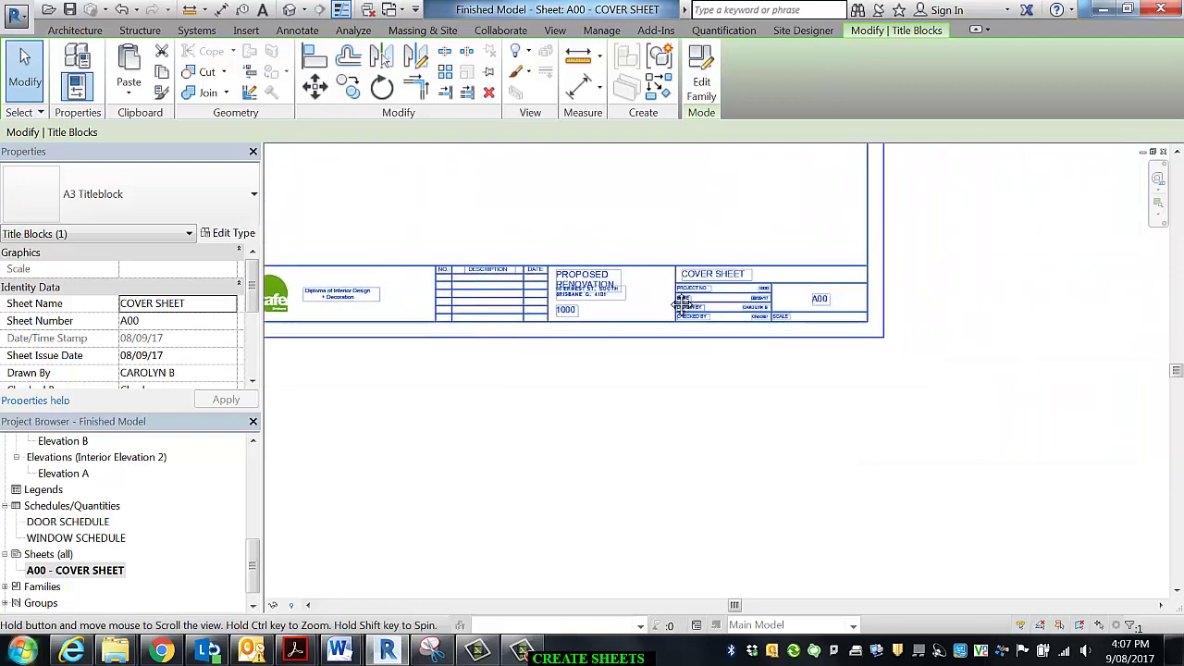
Open the cover sheet's A3 Titleblock family for editing.
scroll(647, 374, up, 3)
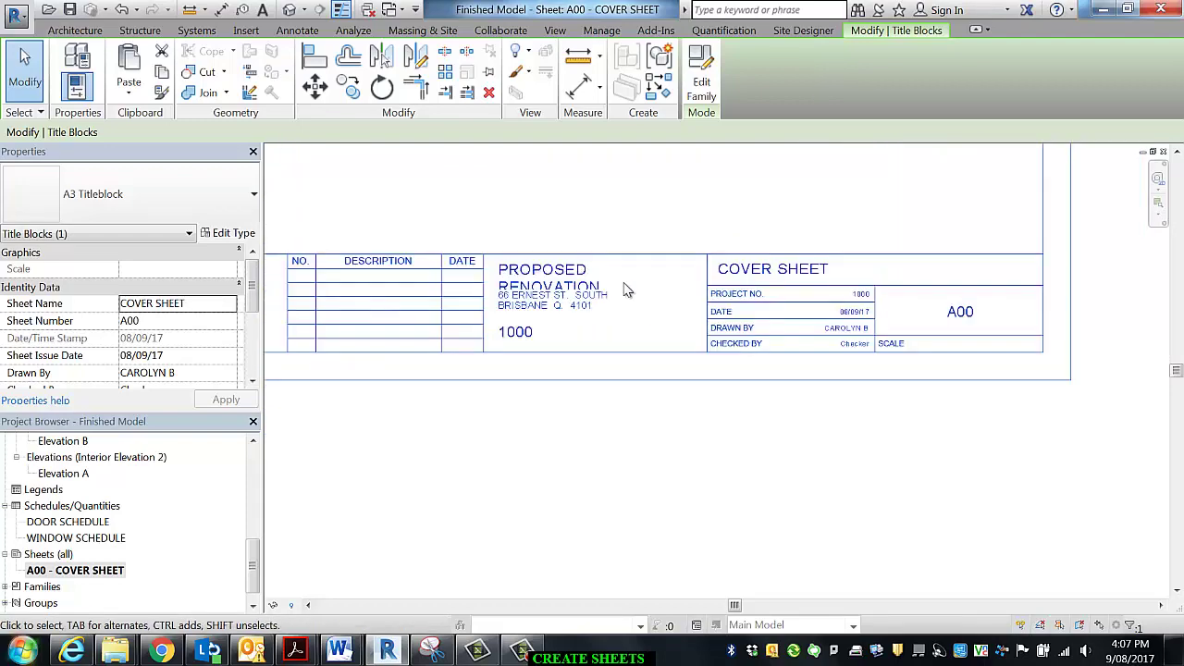
click(483, 268)
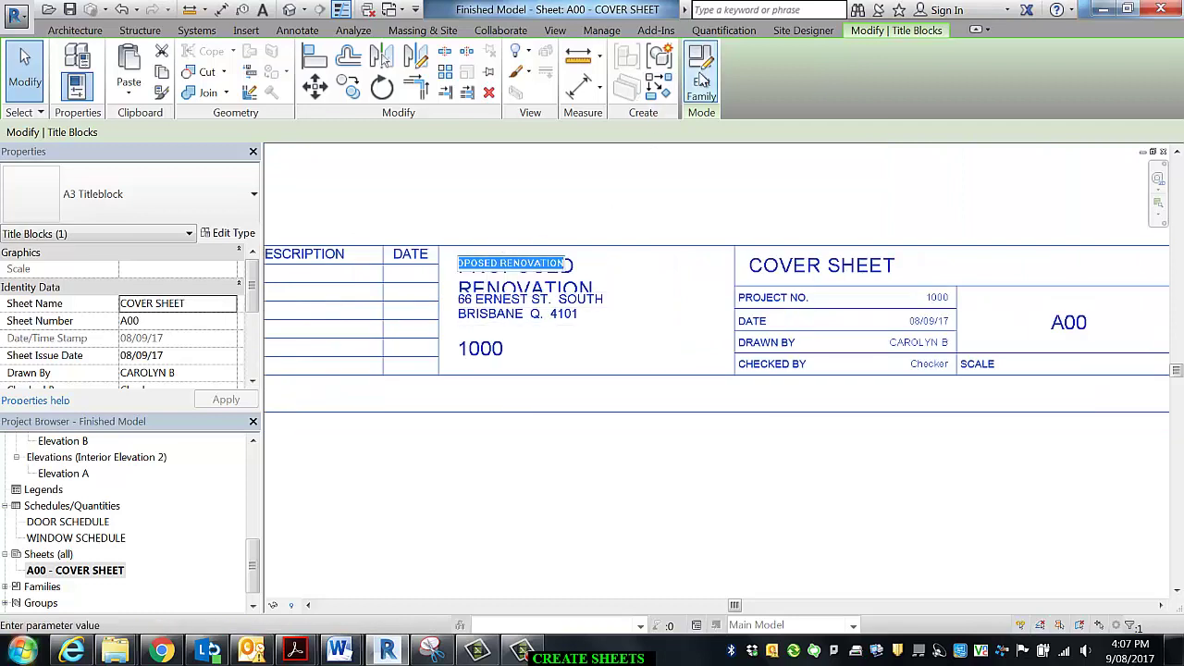
click(700, 80)
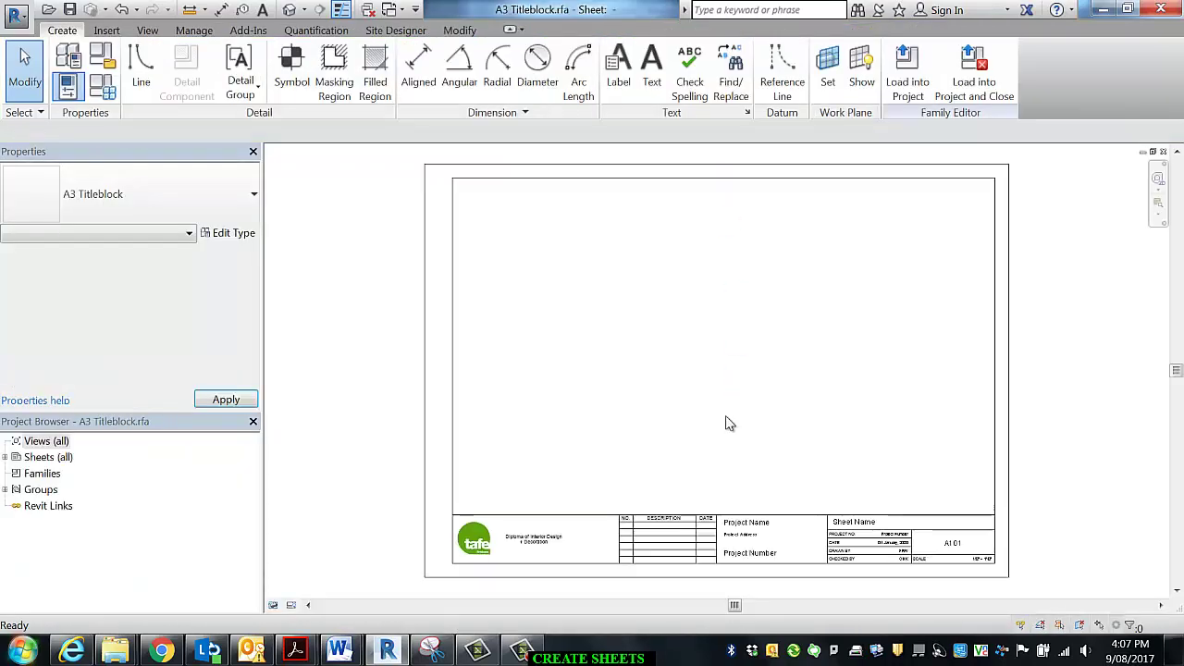
Widen the Project Name, Project Address and Project Number labels so they extend almost to the Sheet Name cell.
scroll(742, 476, up, 5)
scroll(599, 399, up, 1)
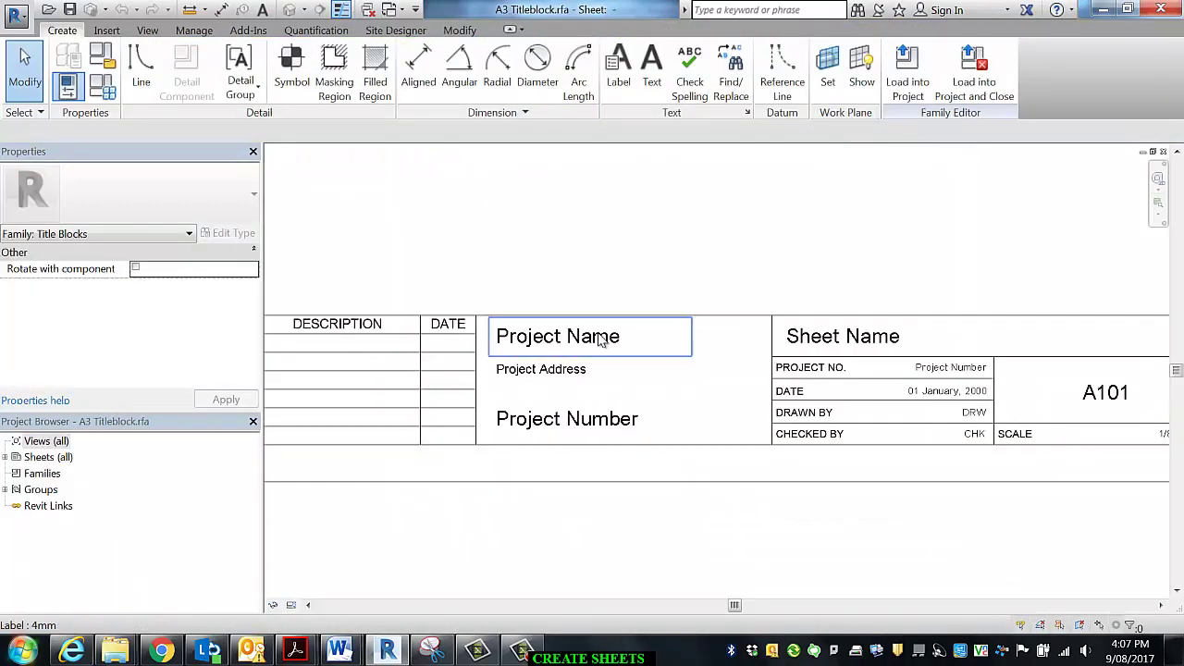
click(610, 337)
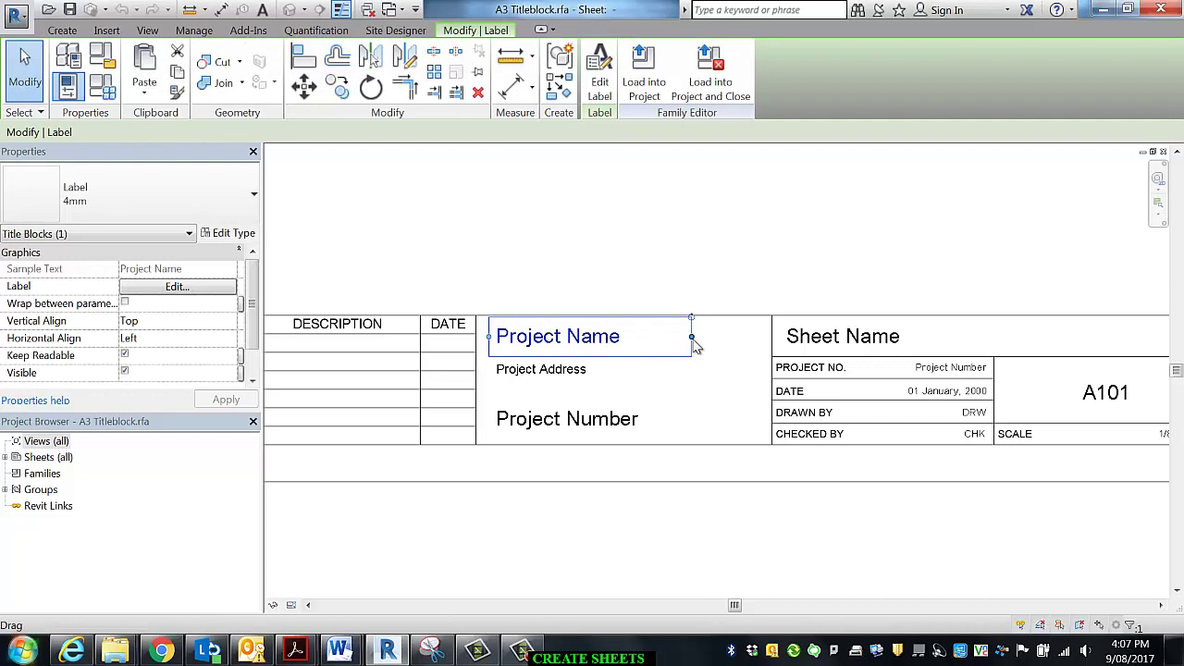
drag(693, 338, 769, 338)
click(644, 372)
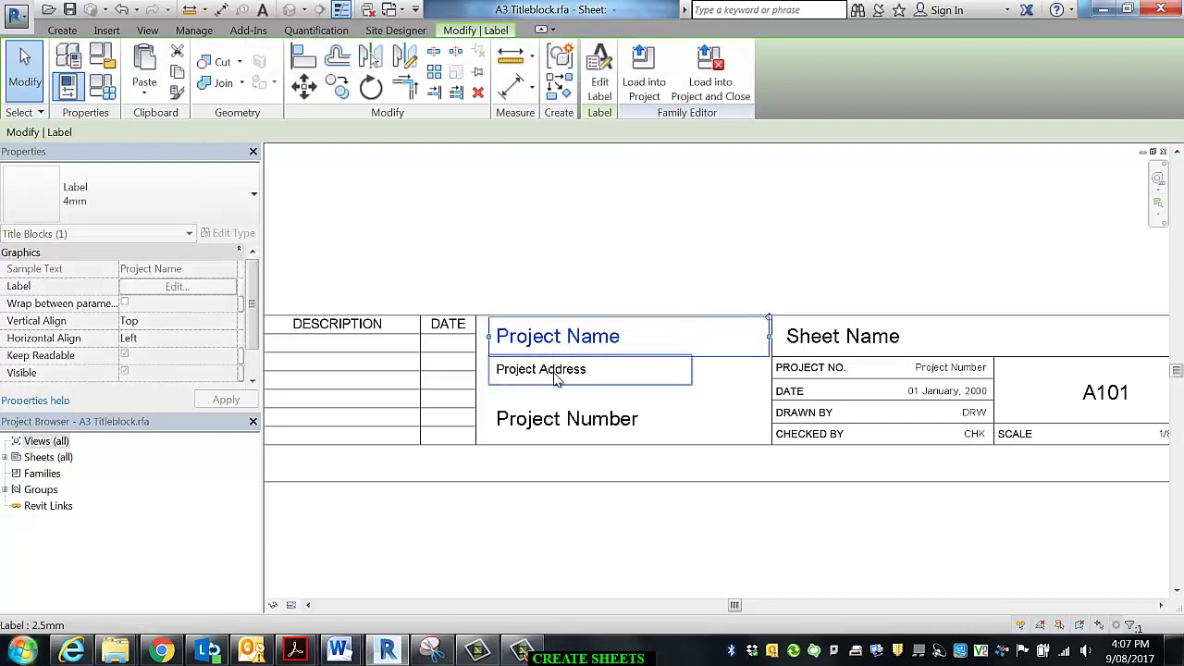
drag(692, 369, 759, 380)
click(607, 417)
drag(693, 423, 770, 422)
click(817, 553)
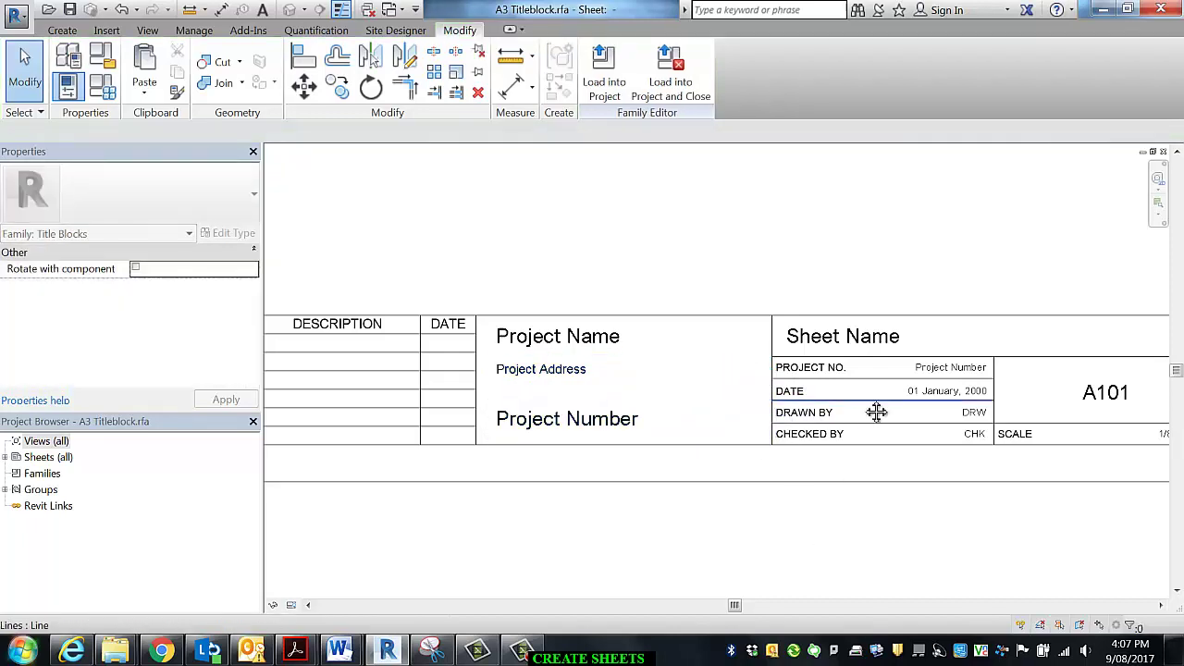
Load the edited title block into Finished Model.rvt only, overwriting the existing version and its parameter values.
middle_drag(872, 412, 709, 452)
scroll(551, 404, down, 2)
scroll(570, 432, up, 1)
scroll(571, 432, up, 3)
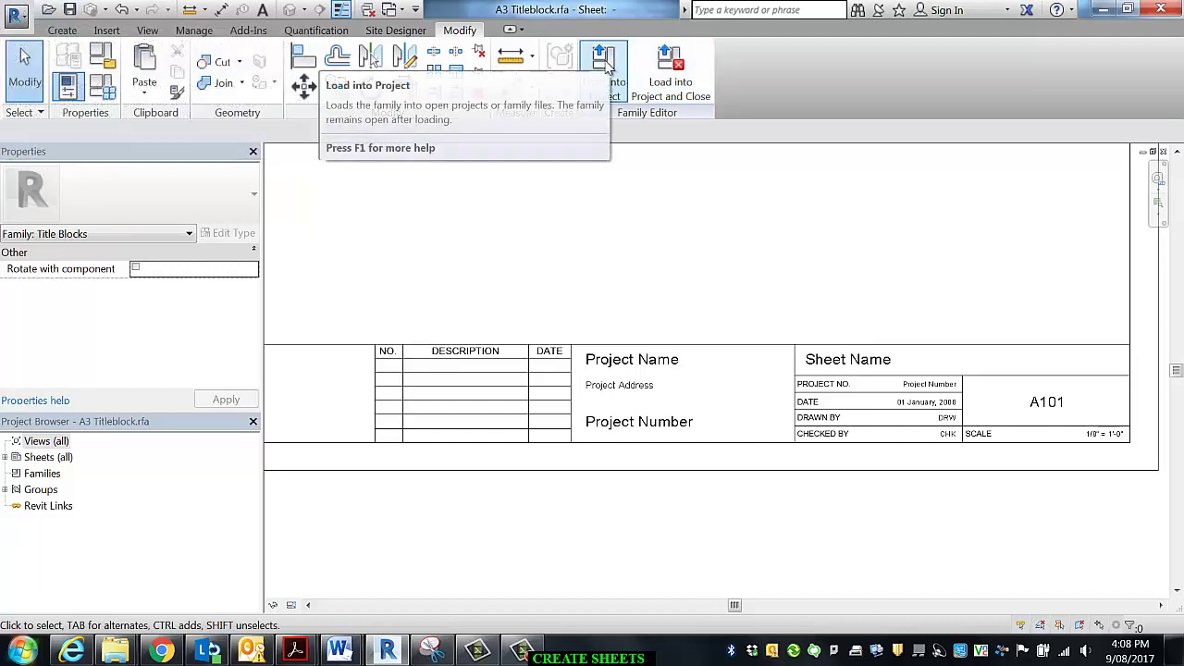
click(603, 70)
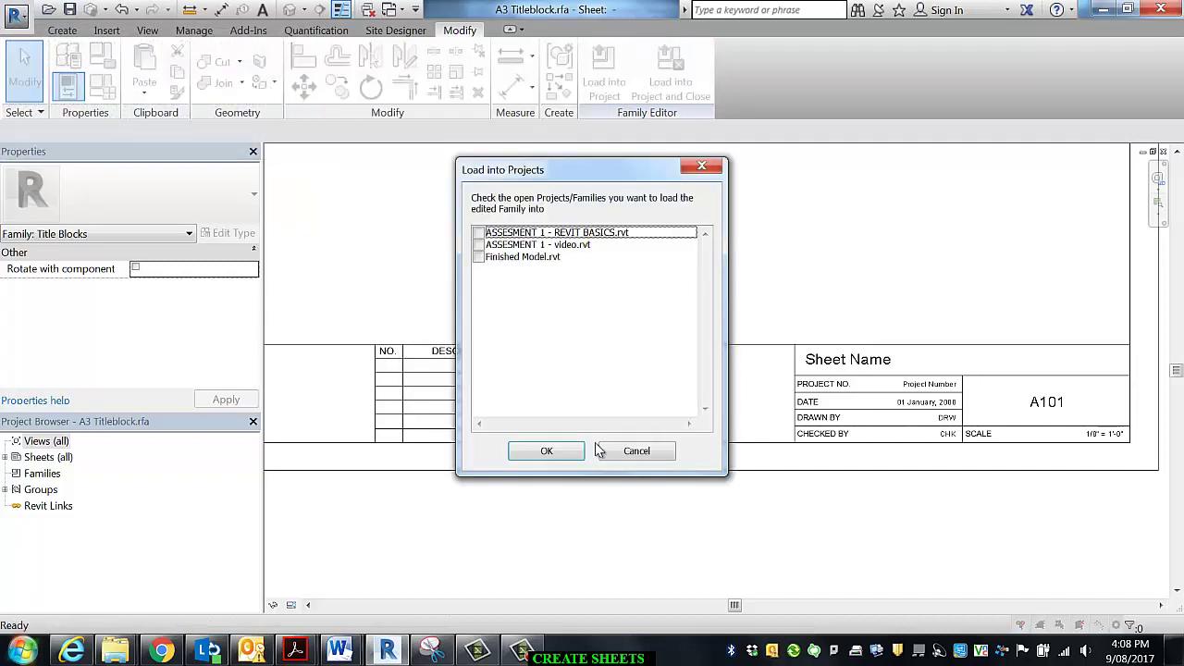
click(478, 233)
click(478, 256)
click(478, 233)
click(546, 451)
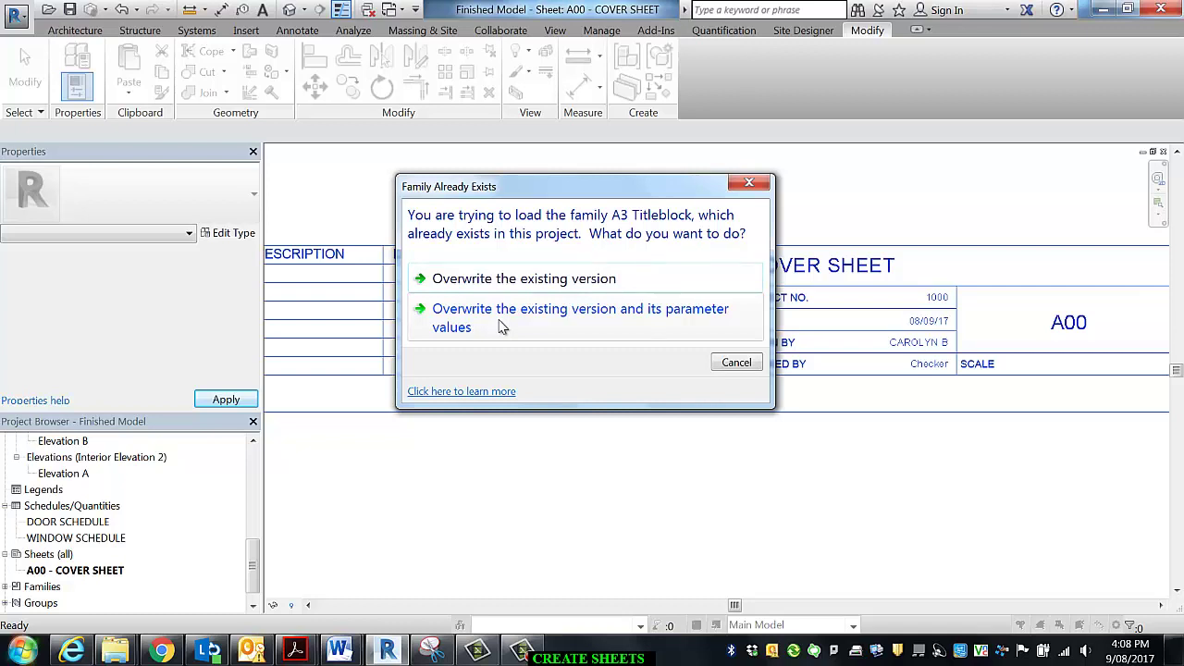
click(502, 319)
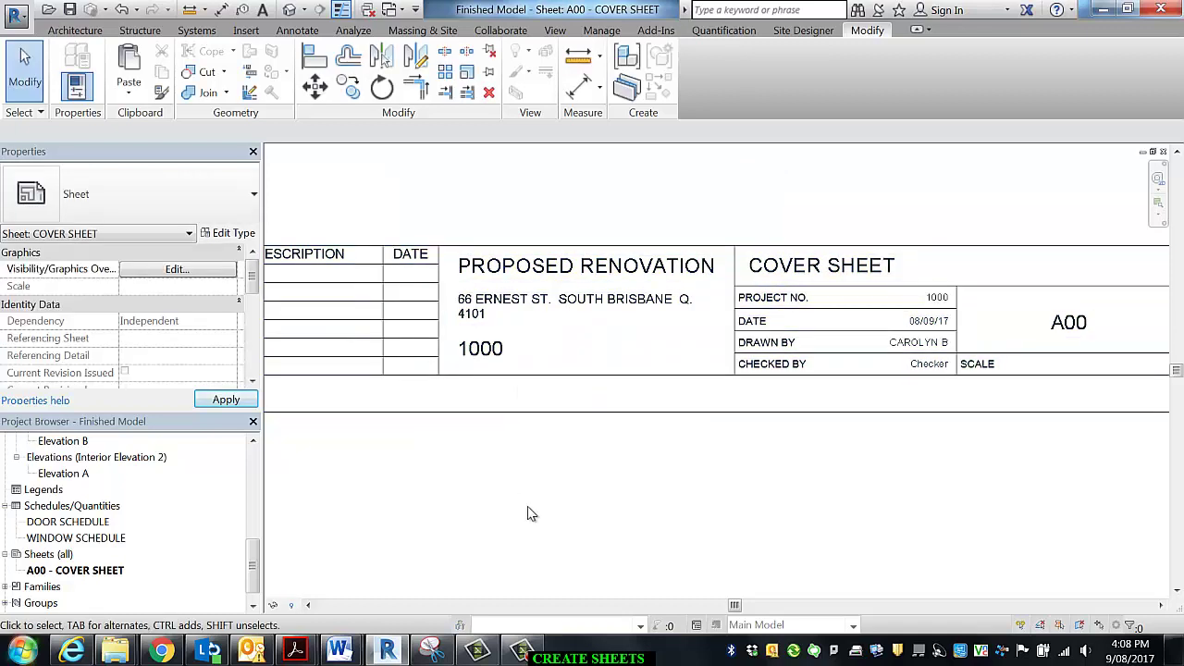
Create a new sheet in the project using the A3 Titleblock.
scroll(580, 463, down, 5)
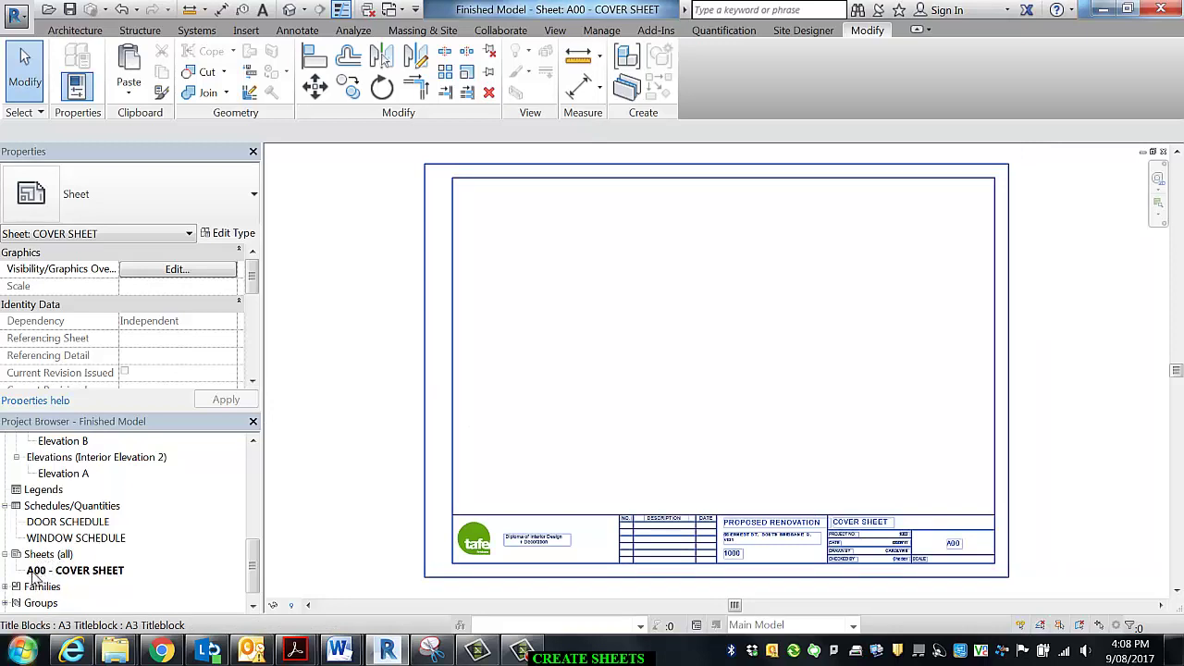
click(49, 555)
right_click(48, 555)
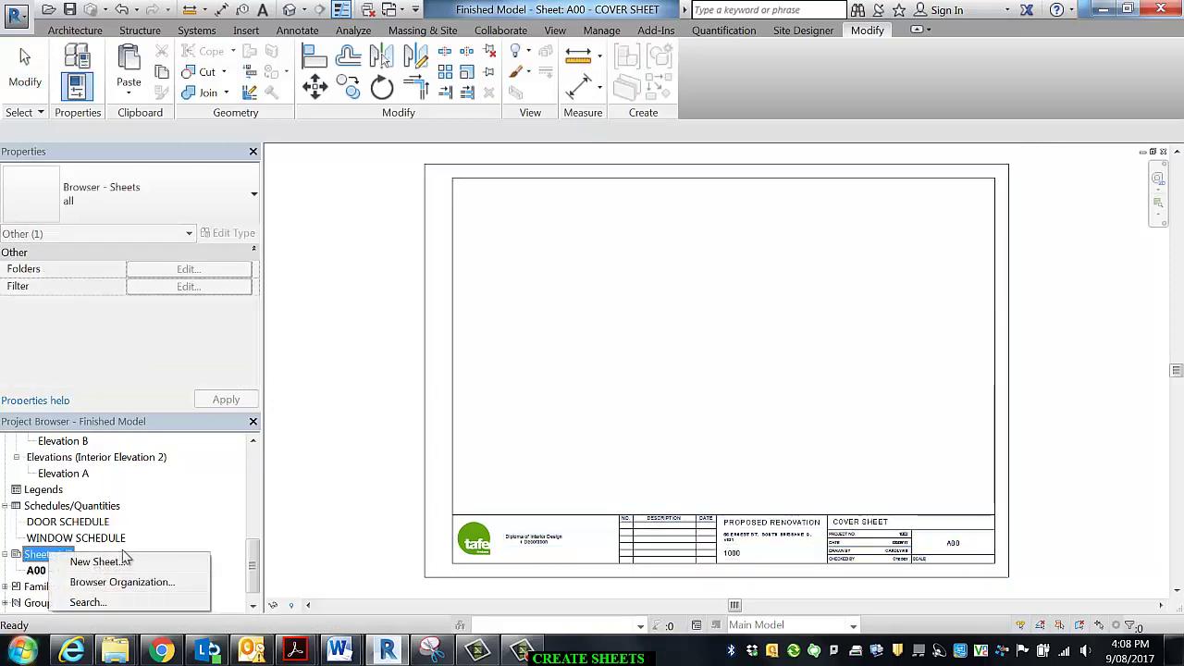
click(97, 566)
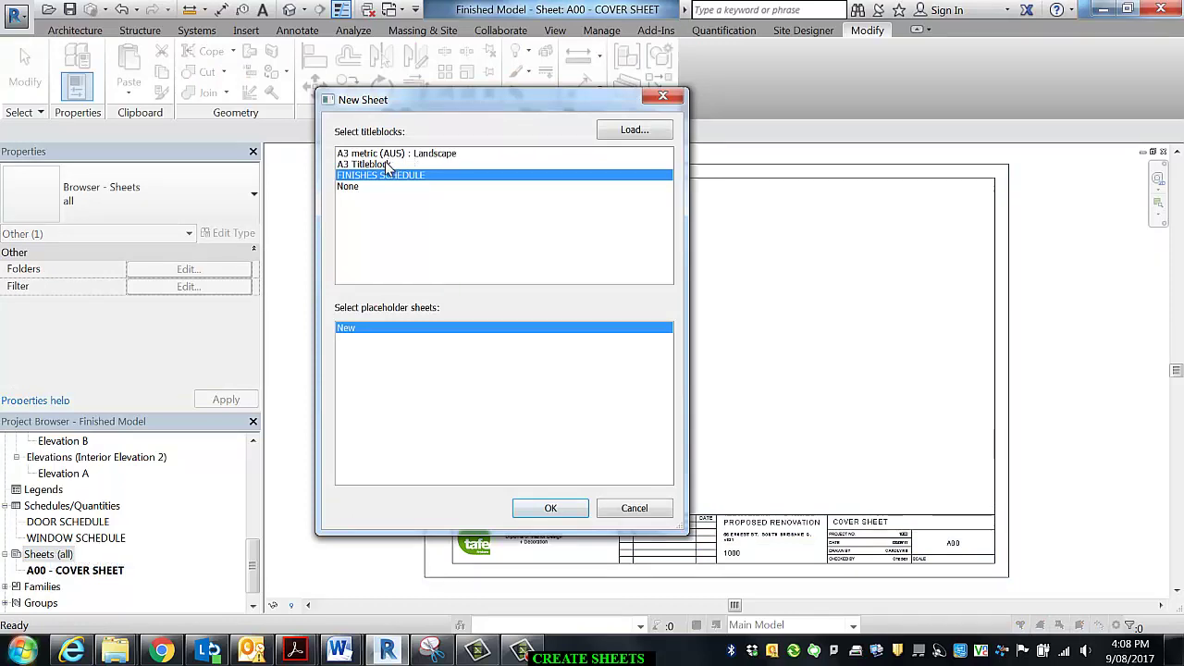
double_click(386, 165)
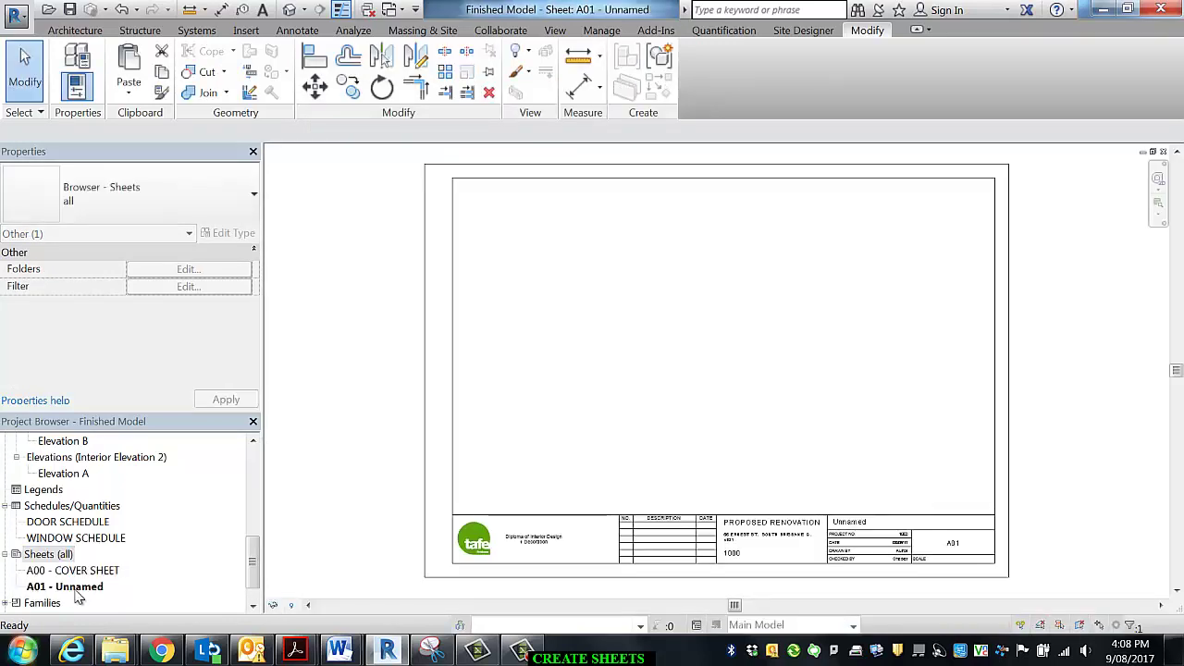
Rename the unnamed sheet A01 as FLOOR PLAN, keeping its number.
click(74, 586)
right_click(74, 586)
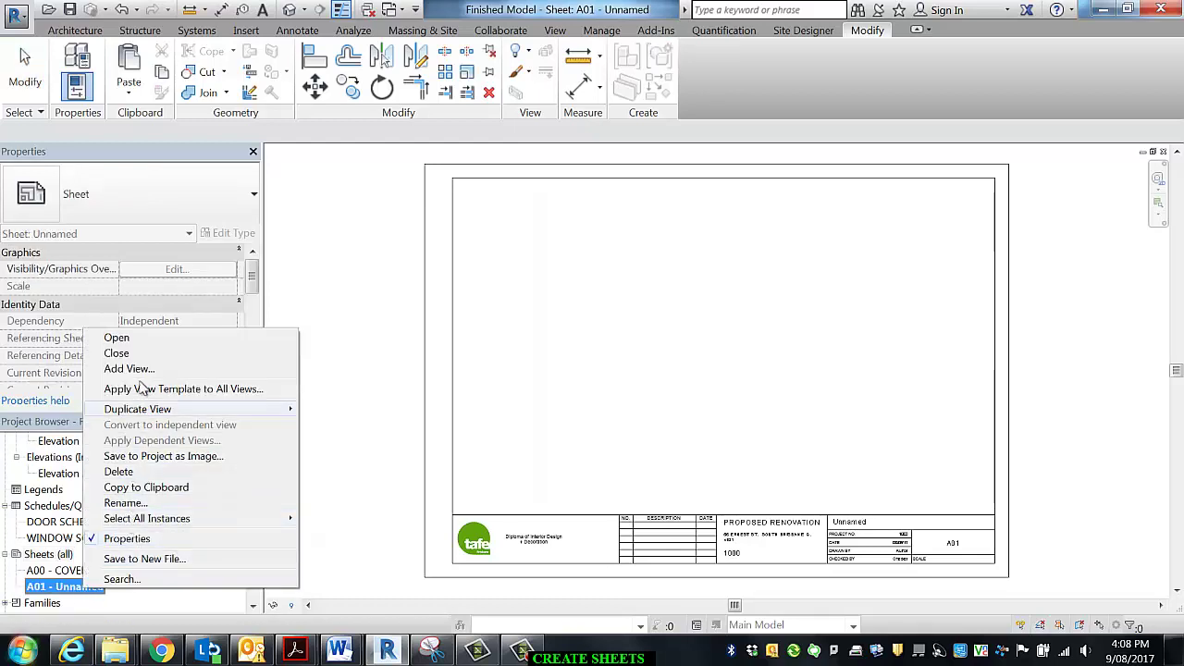
click(148, 502)
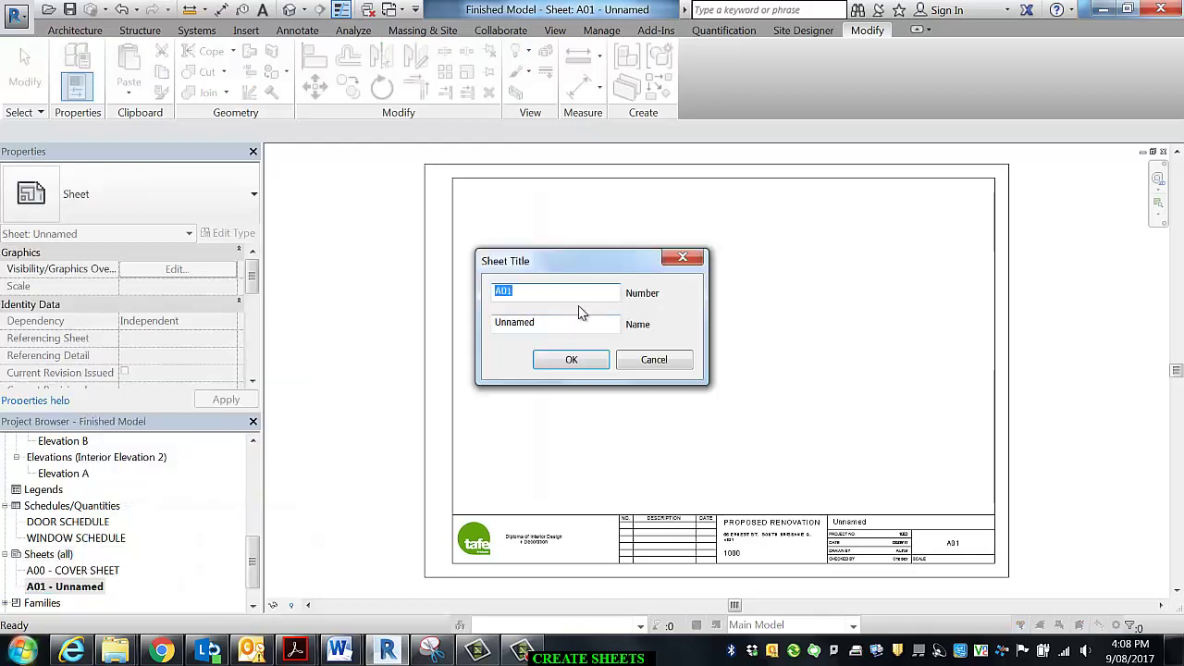
key(Tab)
text(FLO)
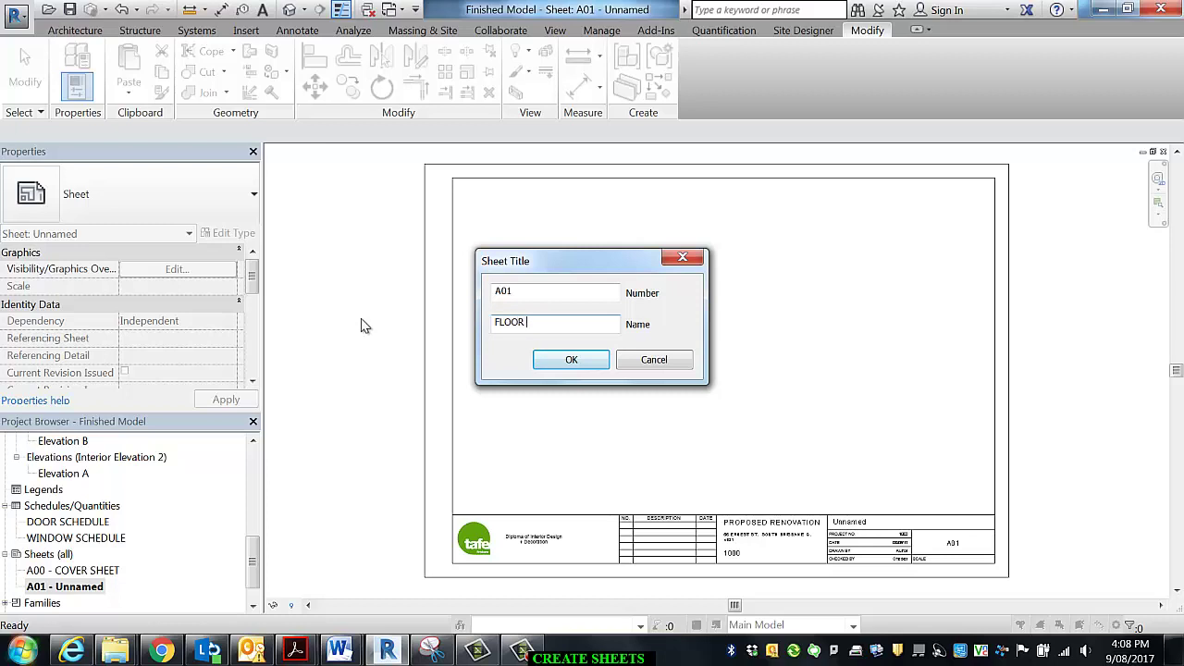
key(Return)
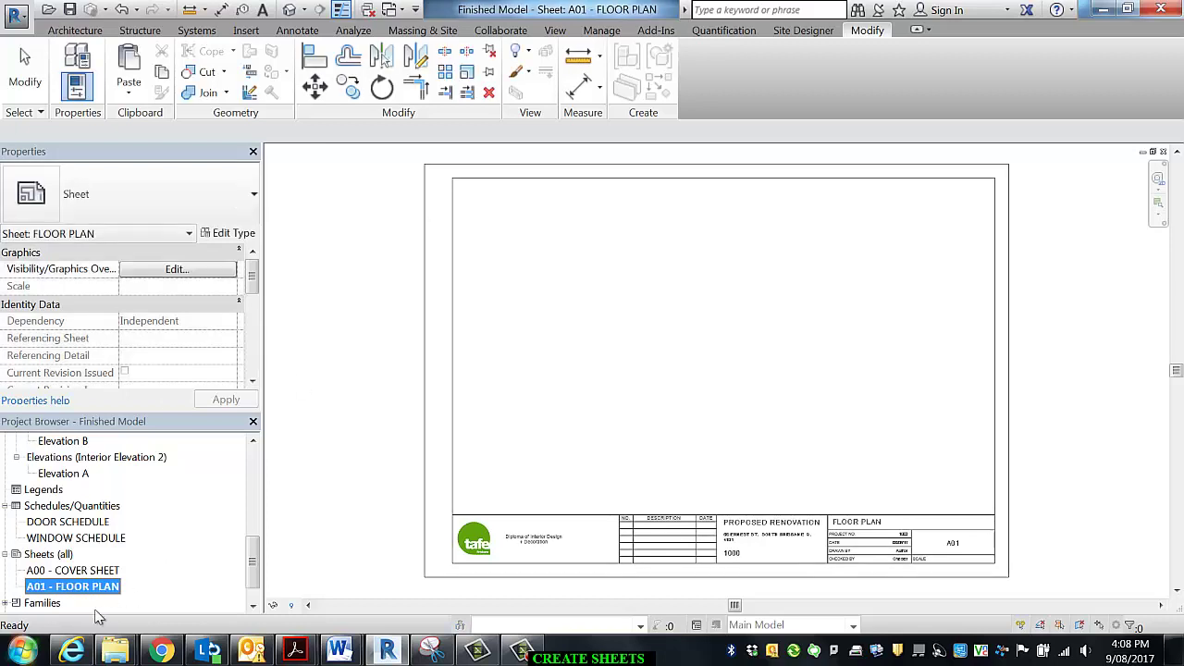
Add another sheet after A01 - FLOOR PLAN, again using the A3 Titleblock.
click(44, 556)
right_click(44, 562)
click(76, 565)
click(395, 165)
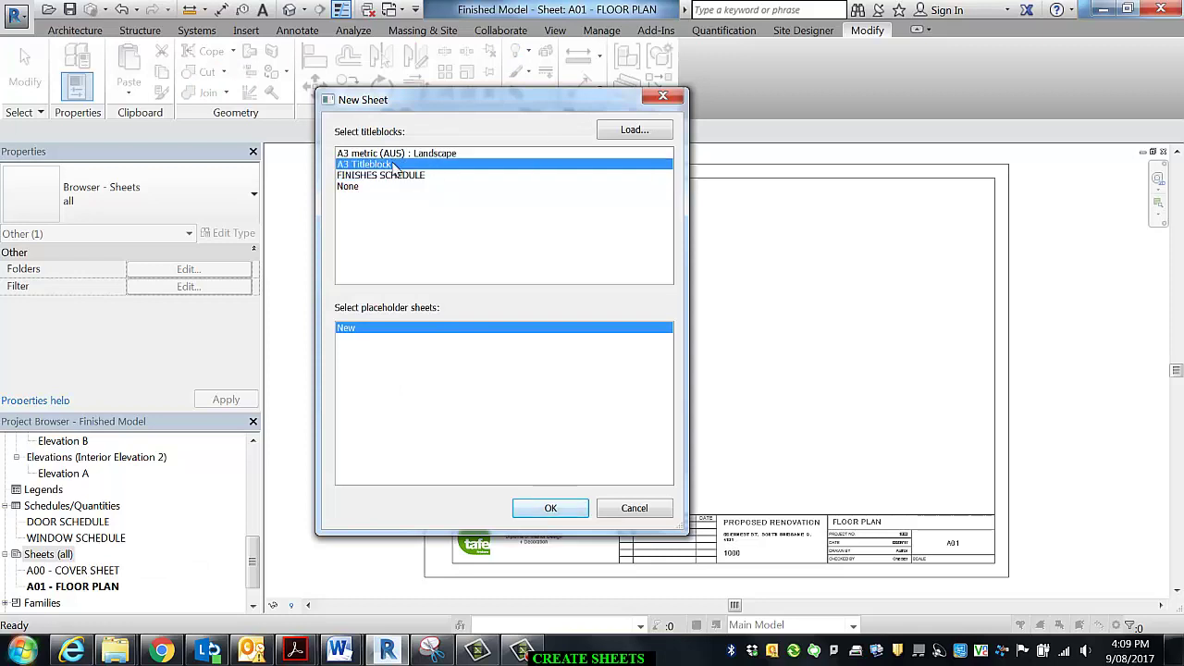
click(546, 510)
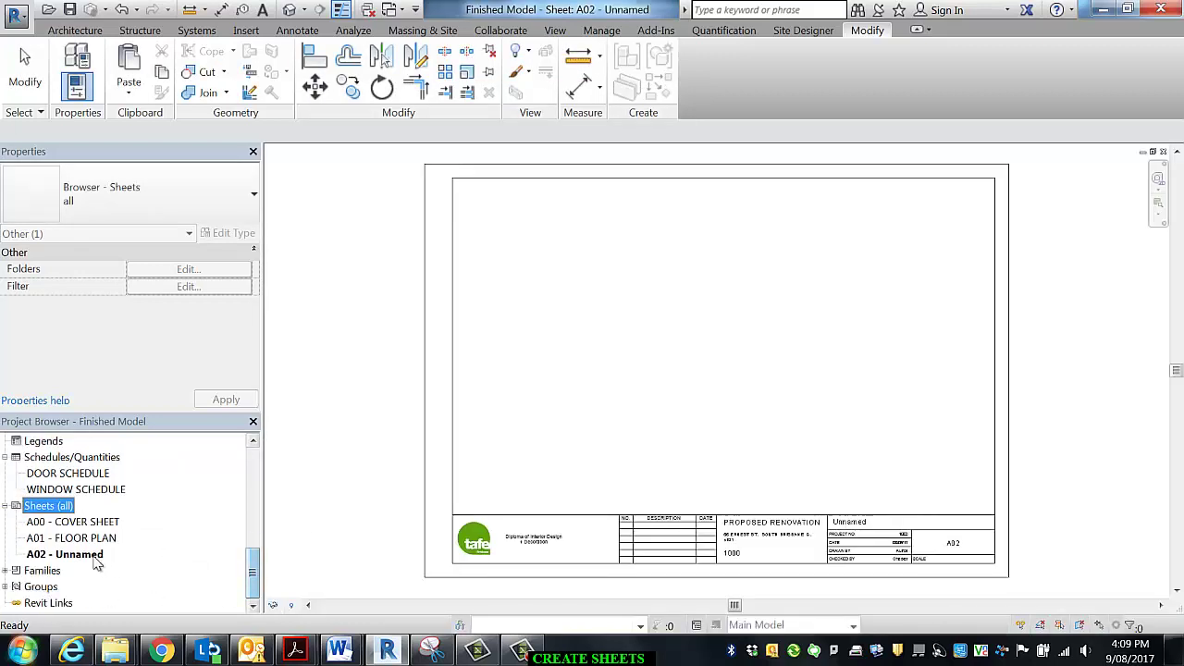
Name sheet A02 KITCHEN LAYOUT by editing the sheet name directly in its title block.
right_click(97, 555)
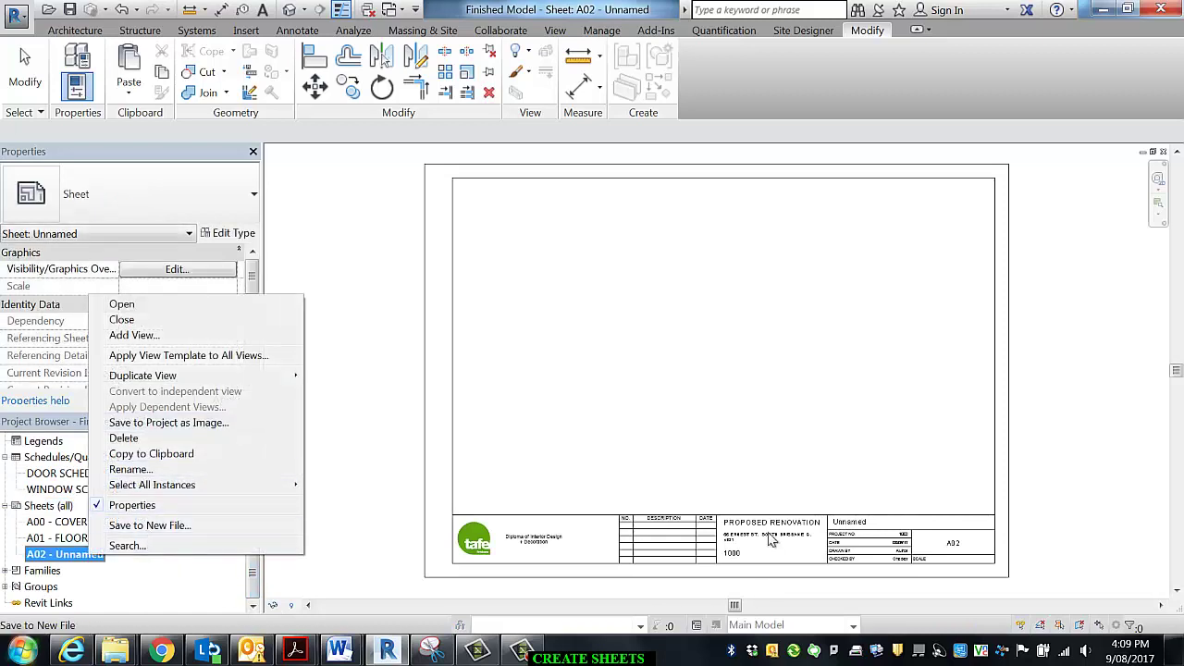
key(Escape)
click(855, 526)
click(856, 525)
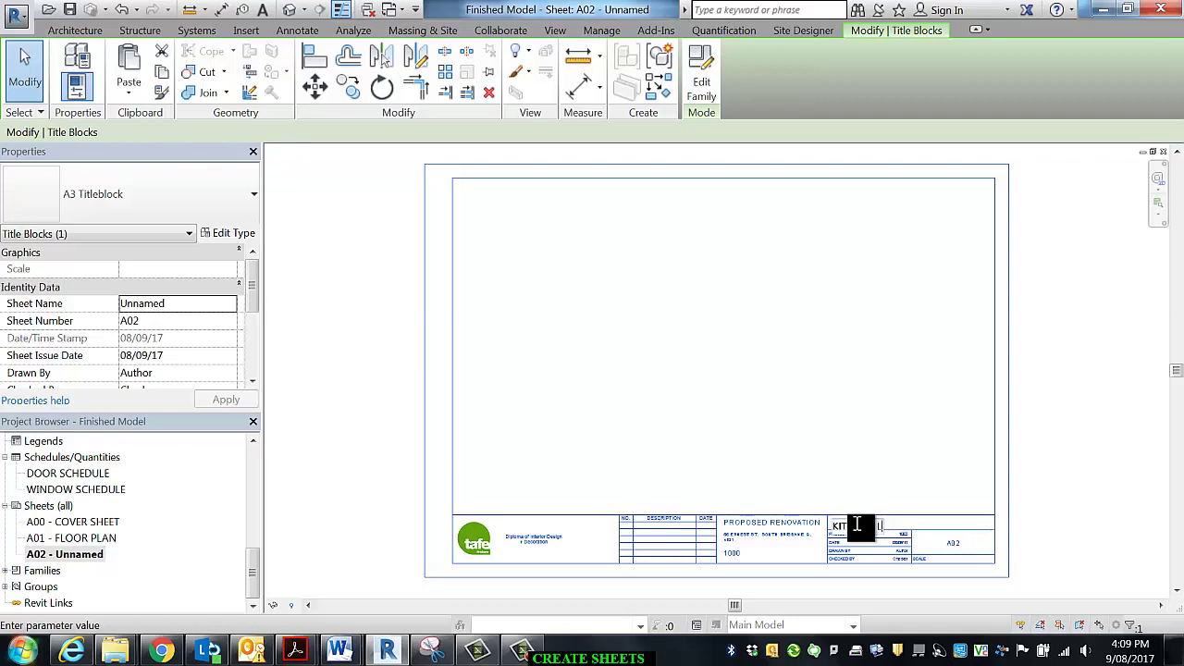
text(KITCHEN LAYOUT)
key(Return)
scroll(832, 480, up, 5)
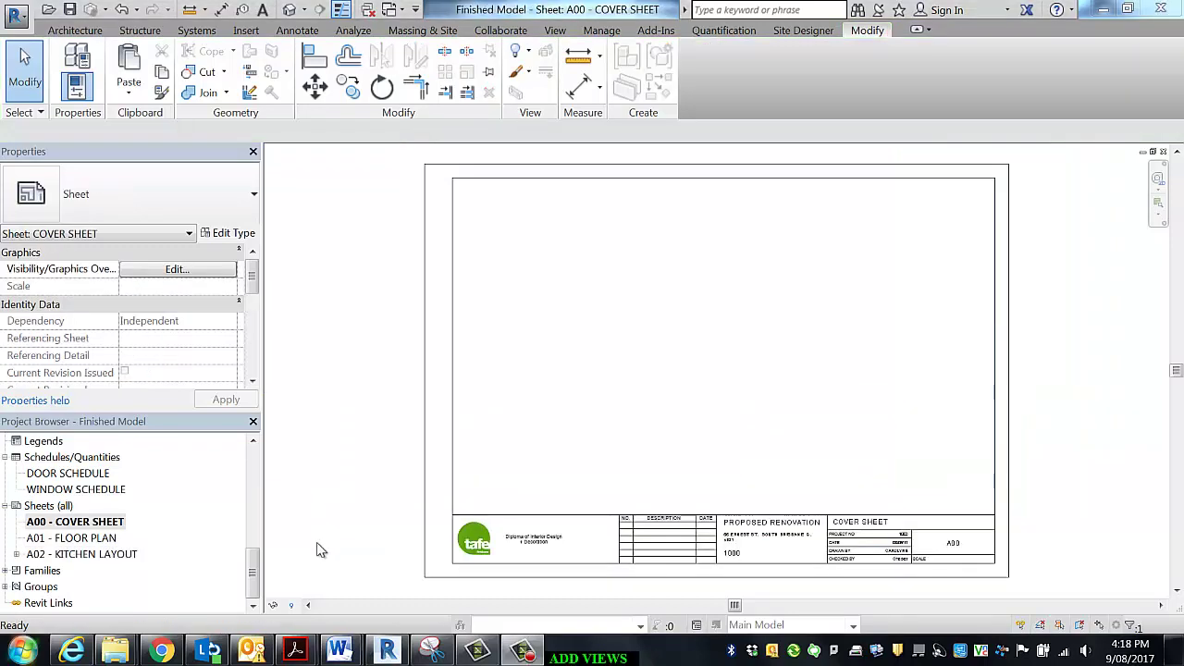
Place the KITCHEN PERSPECTIVE 3D view near the middle of the A00 cover sheet.
drag(251, 560, 240, 473)
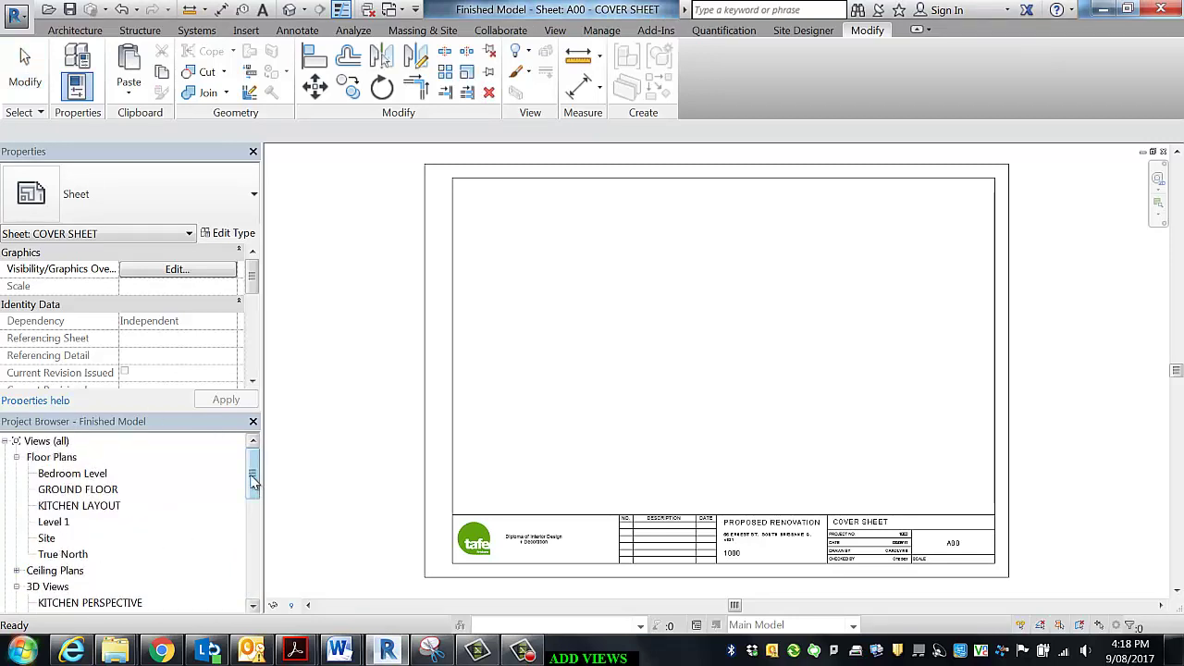
scroll(254, 478, down, 1)
click(92, 554)
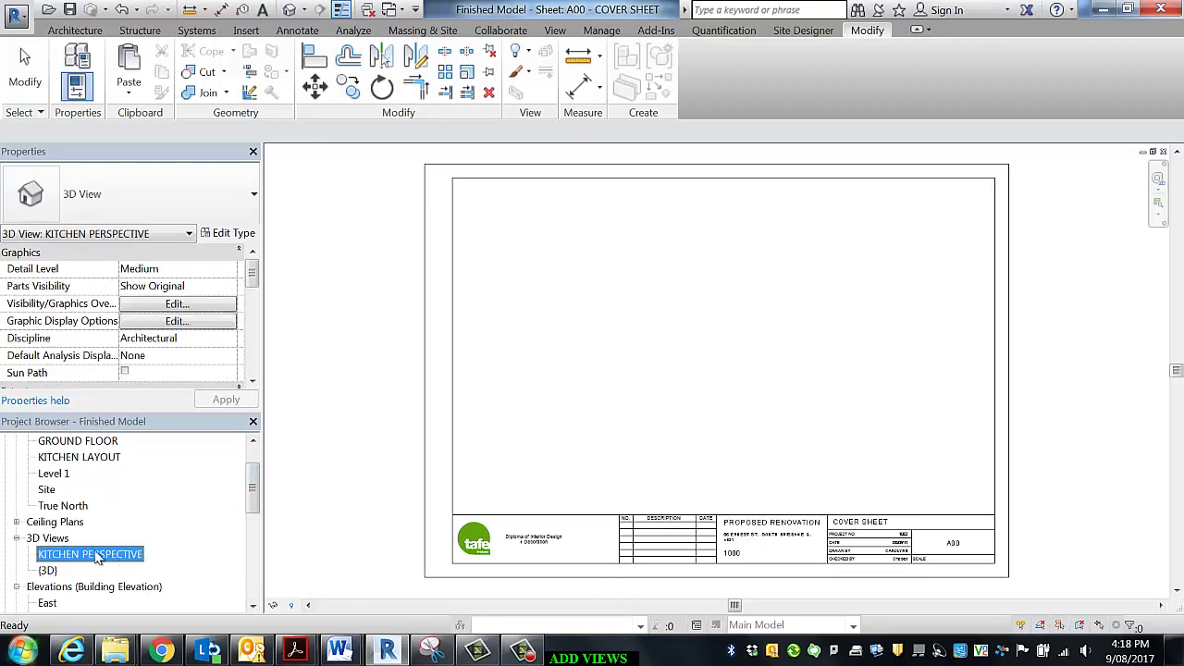
drag(80, 563, 695, 351)
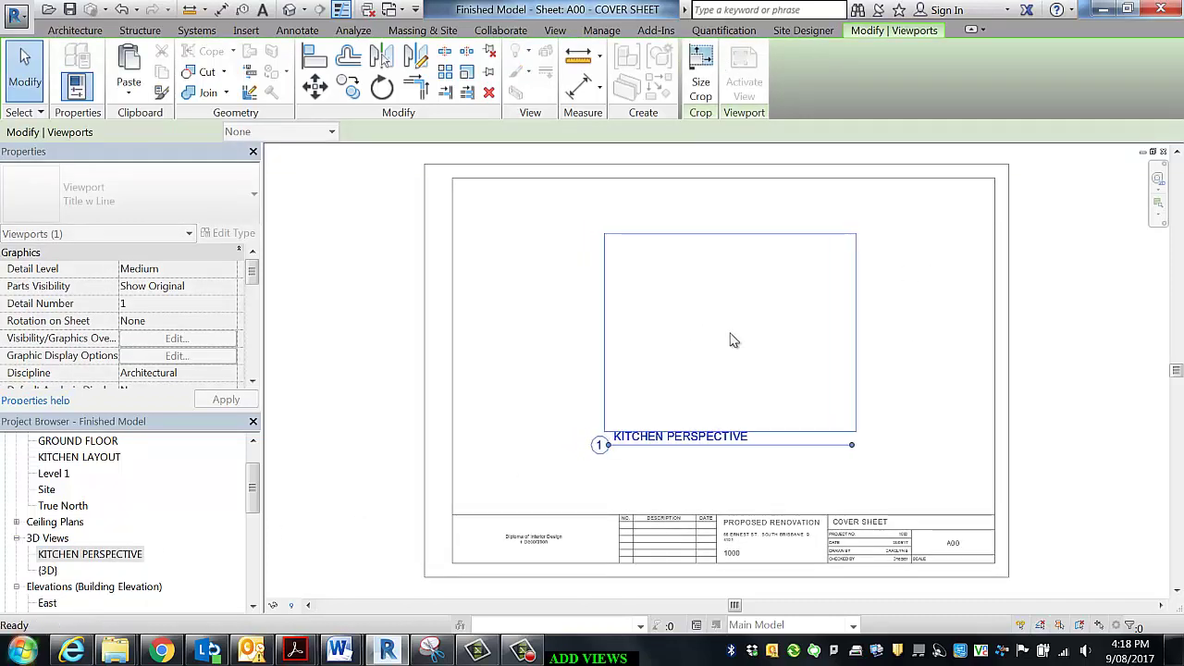
click(731, 339)
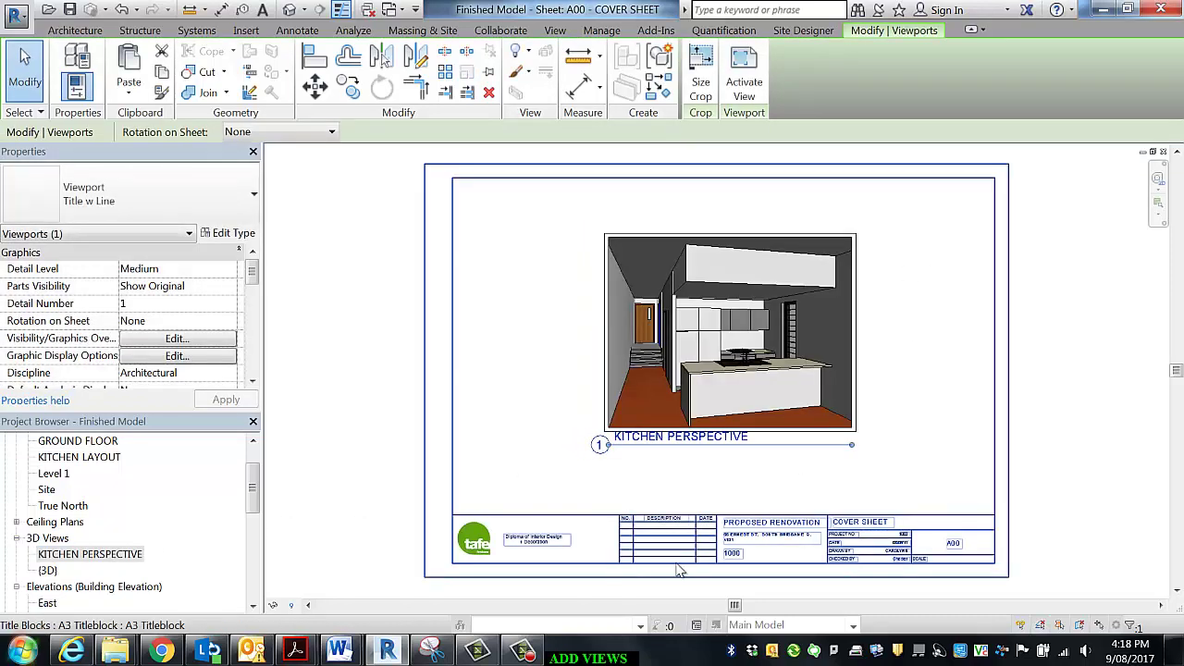
Change the kitchen perspective viewport's type to No Title and shift it slightly toward the sheet's centre.
click(92, 196)
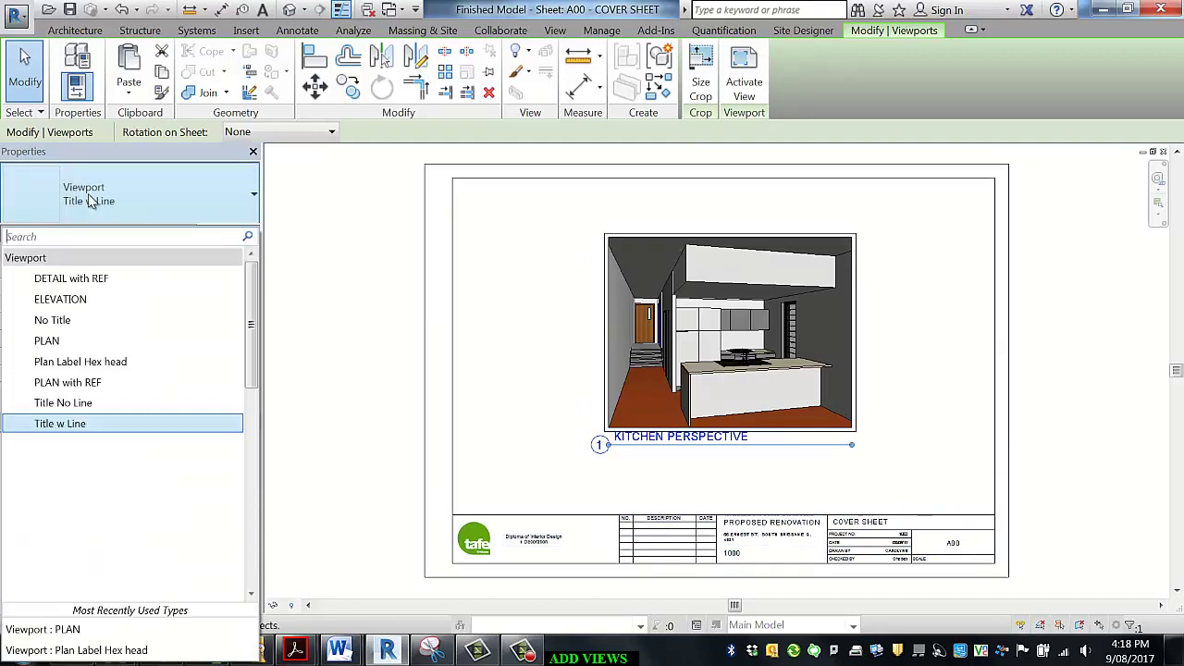
click(132, 324)
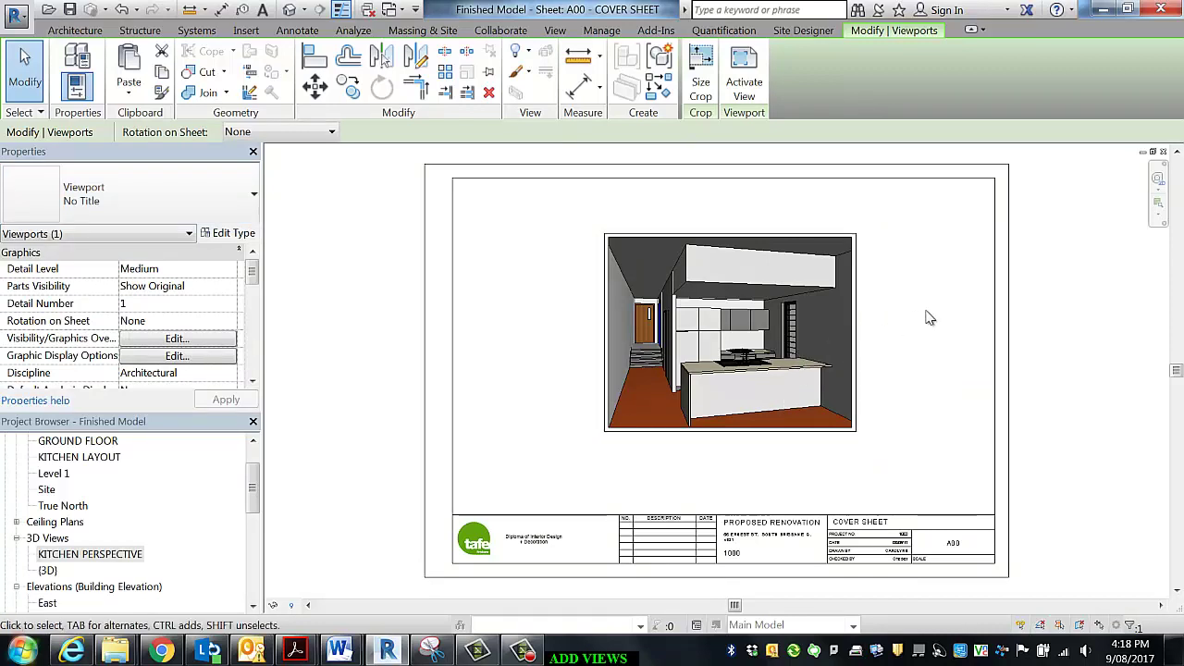
drag(769, 358, 753, 364)
click(885, 357)
Resize the kitchen perspective's crop region to a width of 350 mm using Scale (locked proportions).
click(731, 296)
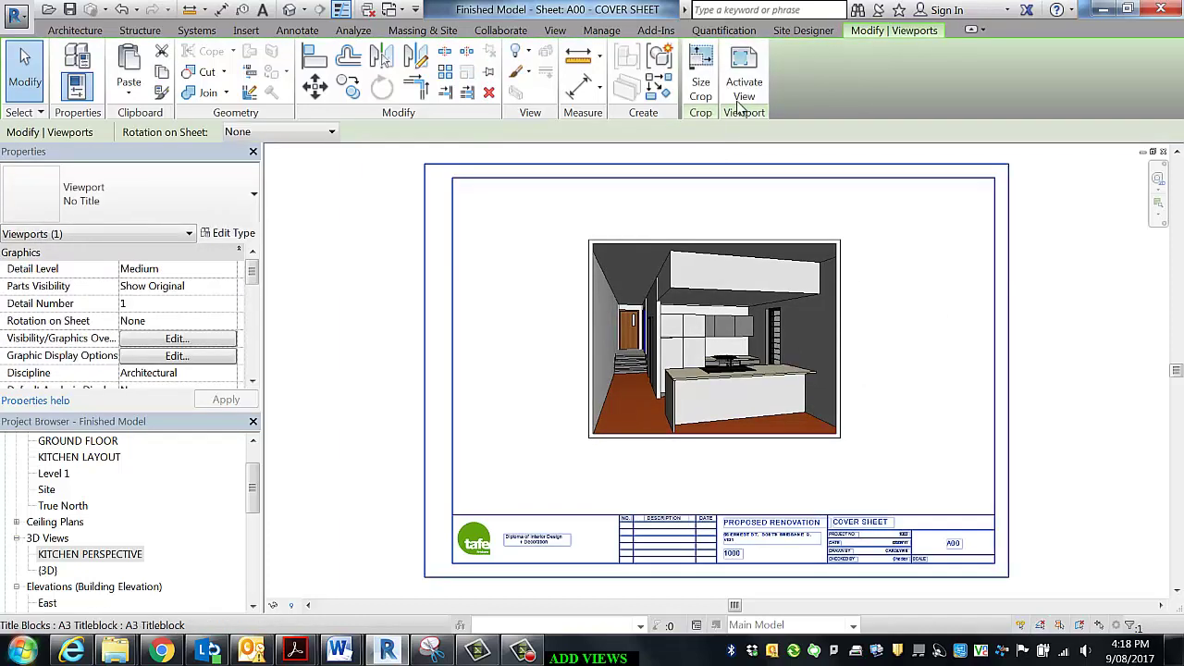
click(700, 81)
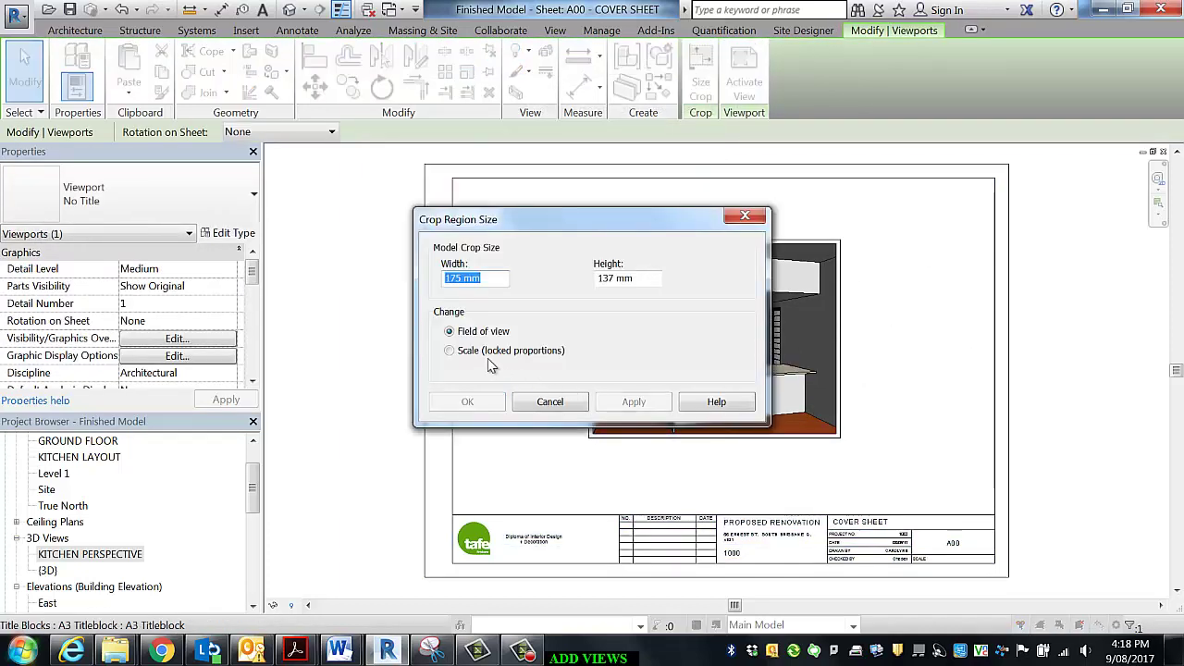
click(449, 350)
drag(489, 278, 393, 284)
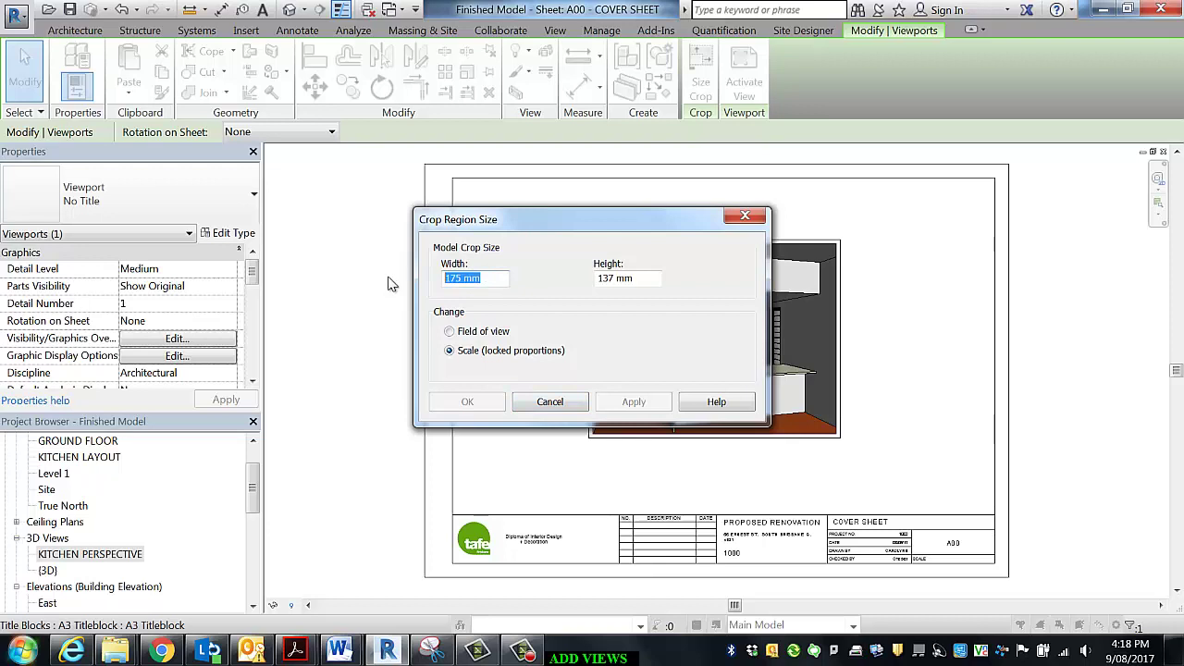
text(250)
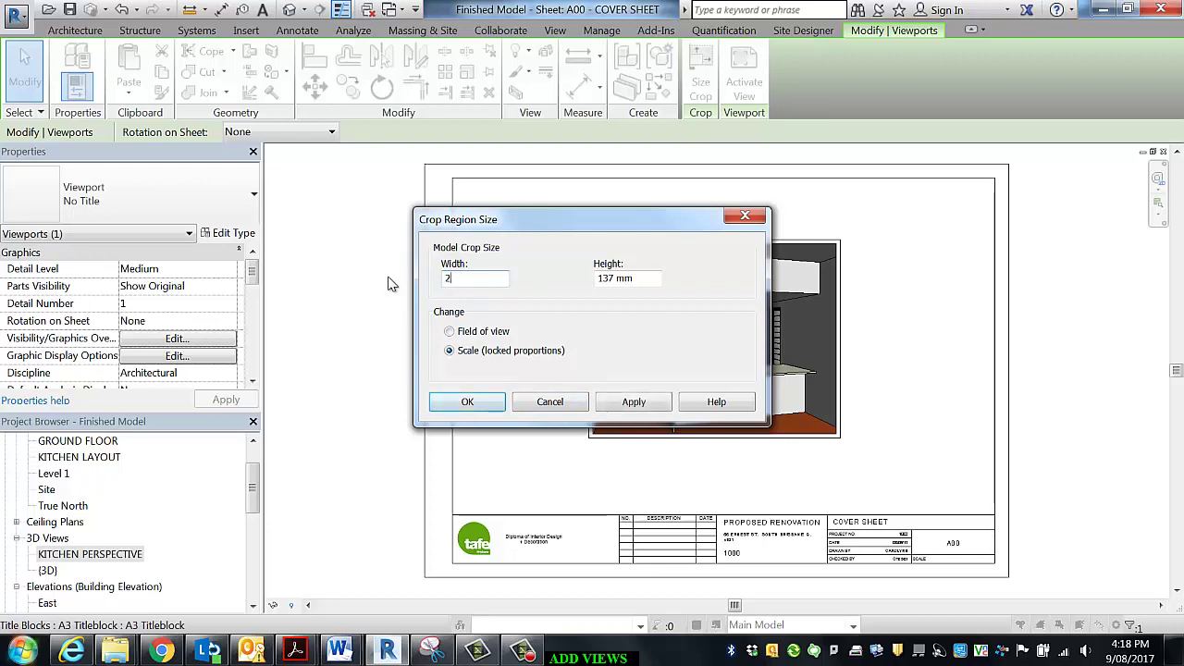
key(BackSpace)
text(350)
click(634, 401)
click(479, 407)
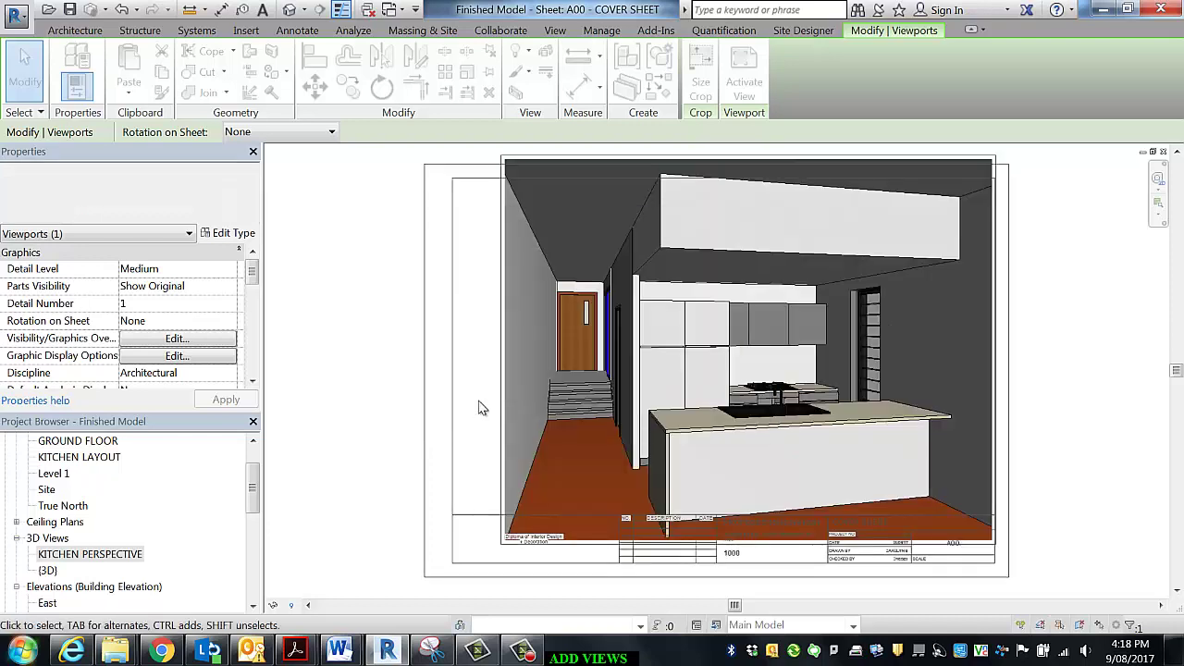
Resize the kitchen perspective's crop region to a width of 310 mm and then 290 mm using Scale (locked proportions).
click(700, 81)
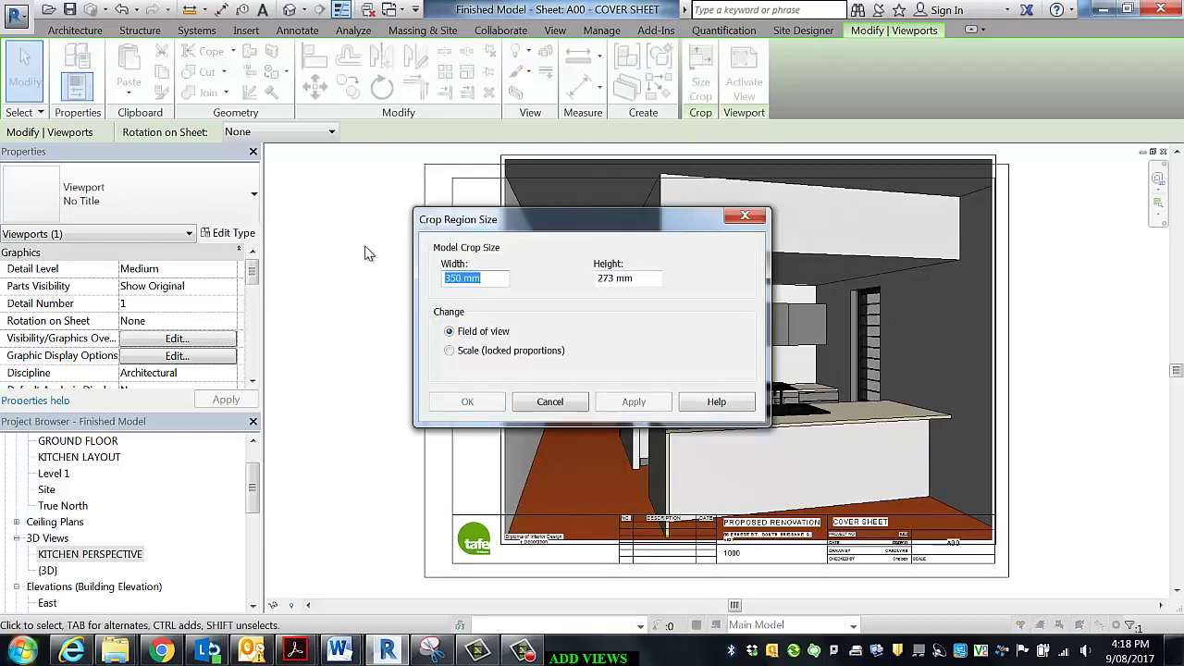
click(449, 351)
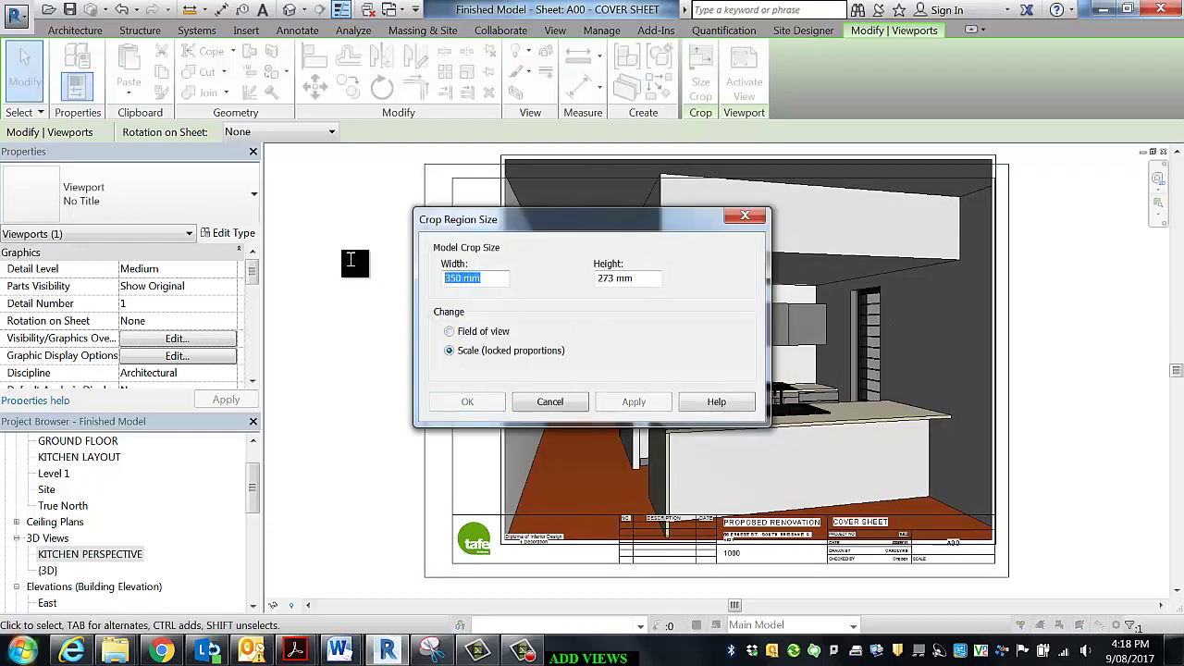
text(310)
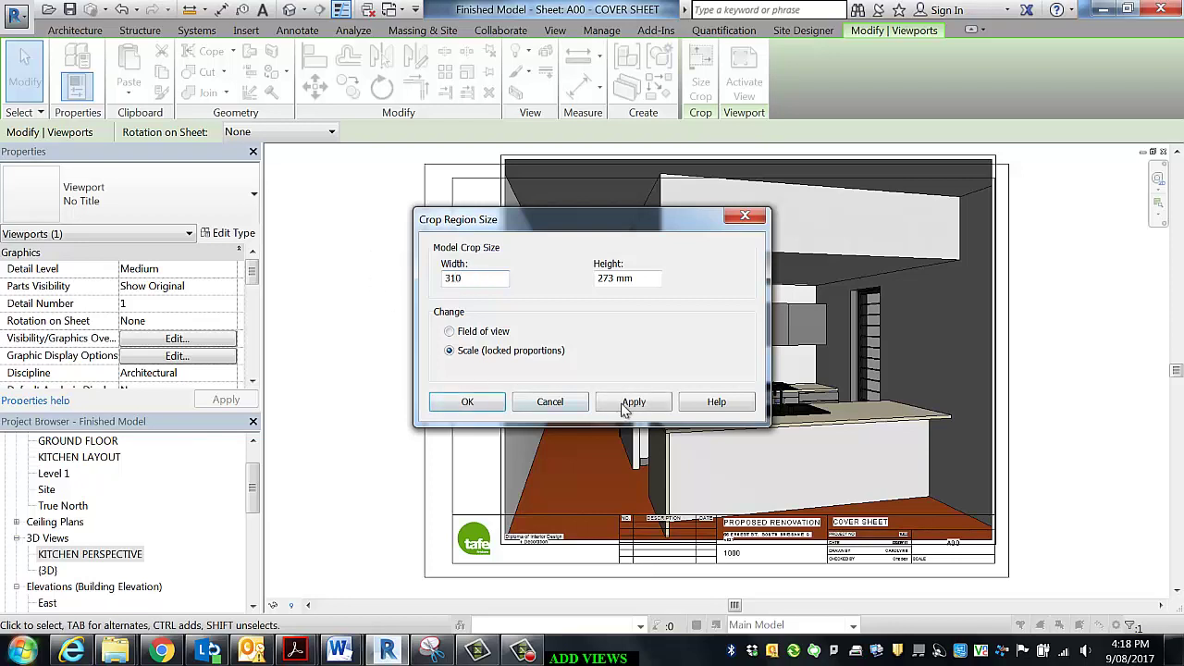
click(631, 403)
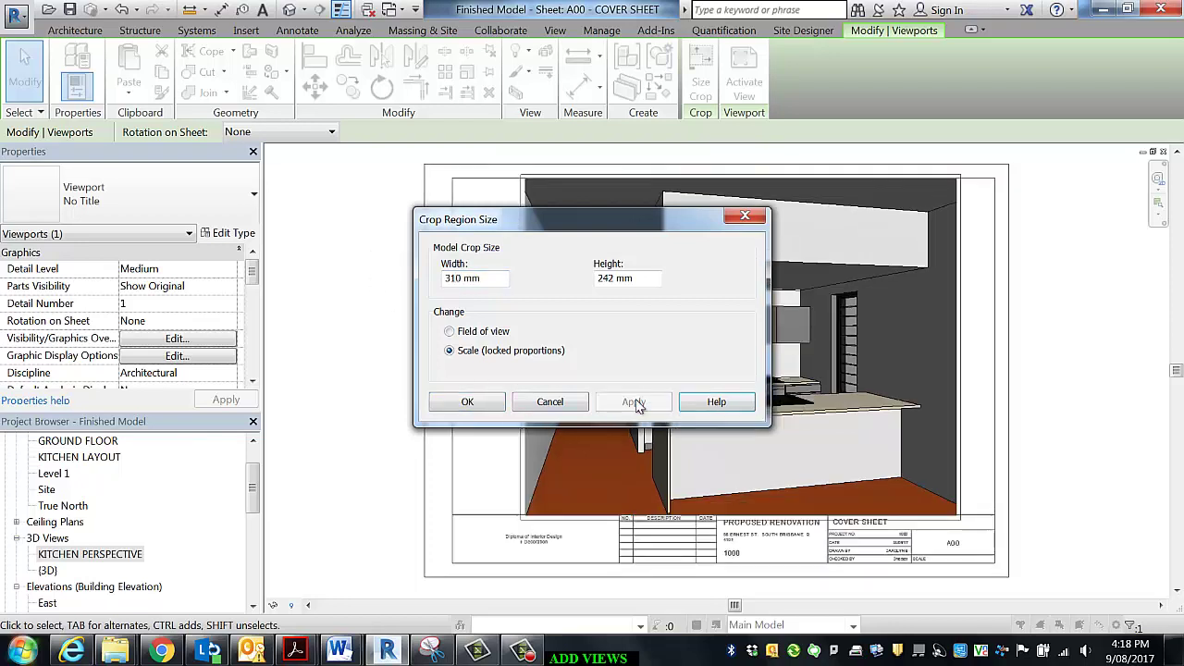
drag(494, 276, 320, 283)
text(290)
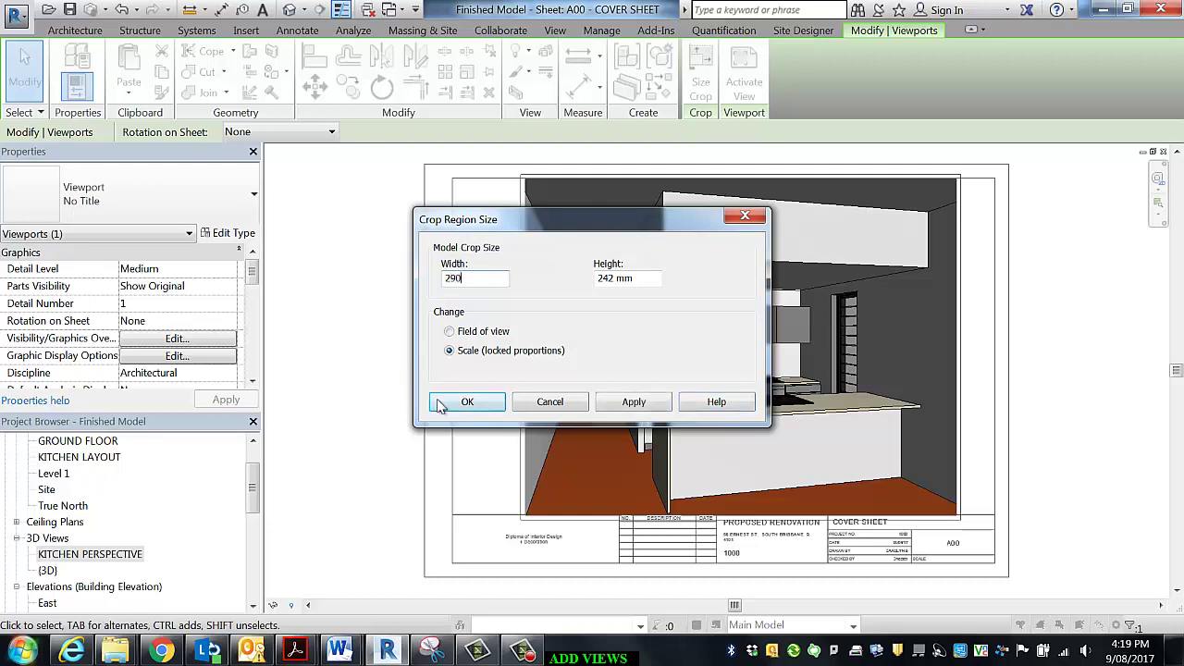
click(444, 404)
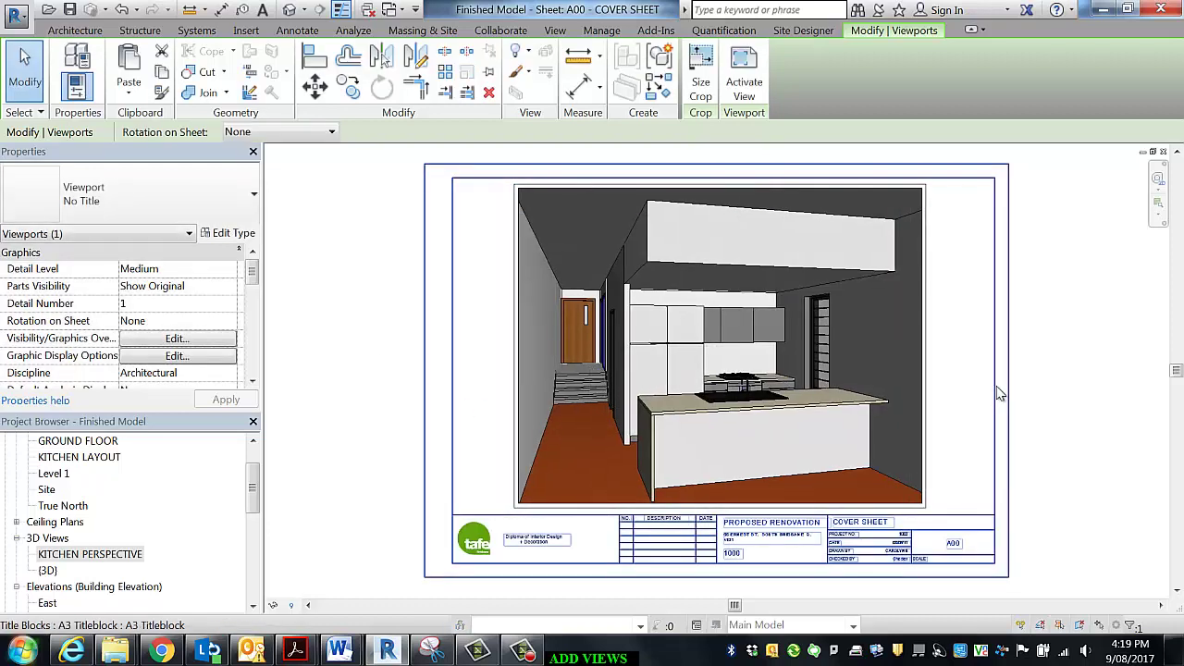
click(1057, 415)
Move the kitchen perspective viewport beside the left border of the A00 cover sheet, above the title block.
click(766, 384)
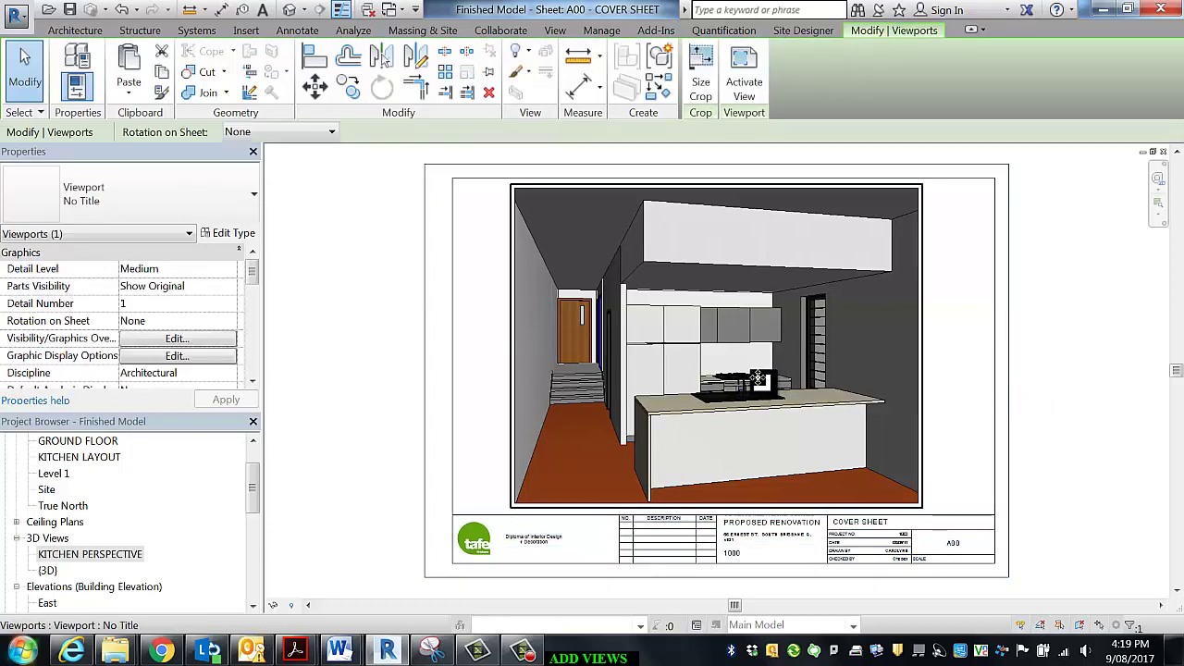
drag(766, 384, 715, 381)
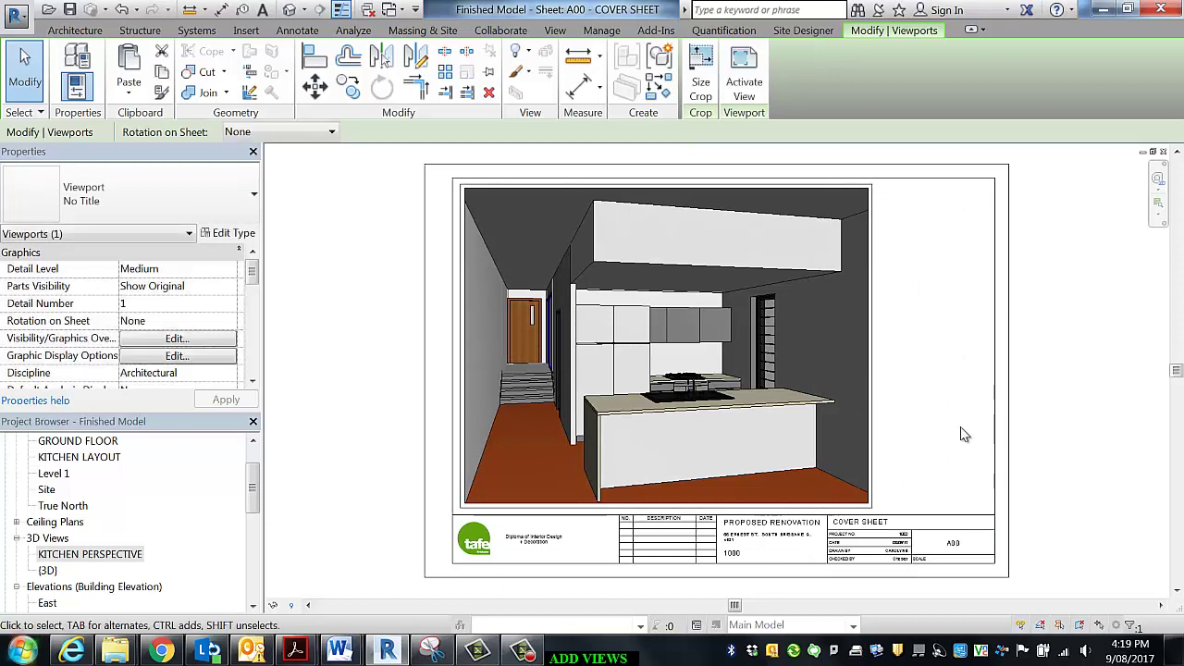
click(925, 346)
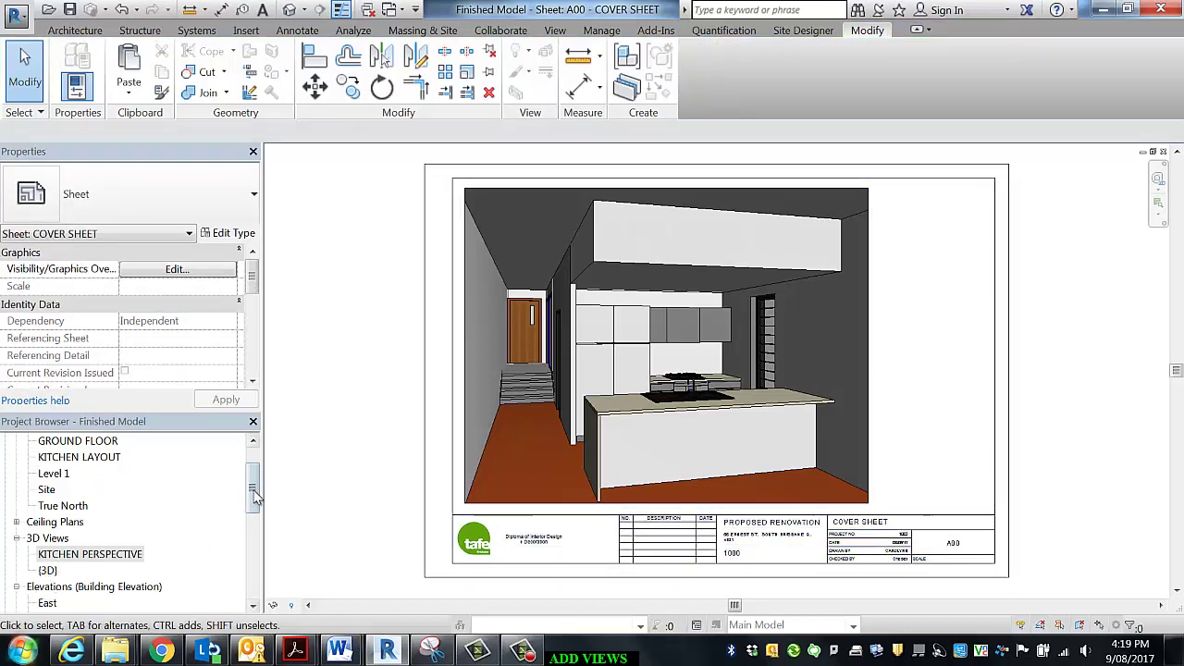
Open sheet A02 - KITCHEN LAYOUT.
drag(256, 497, 256, 583)
double_click(81, 553)
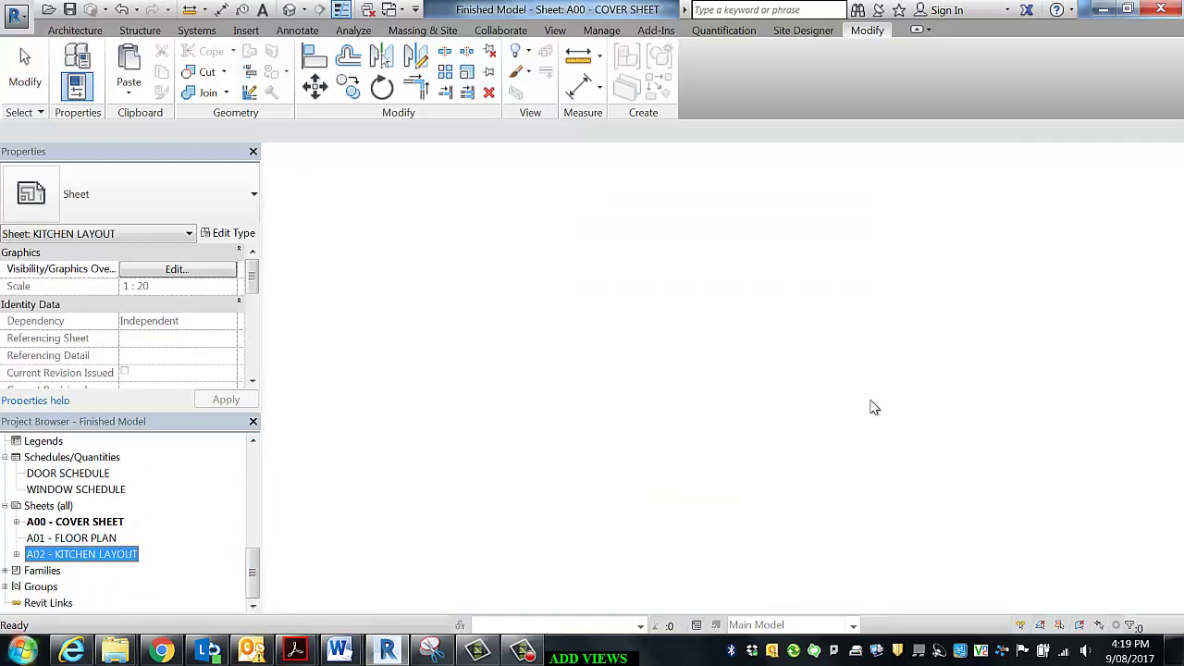